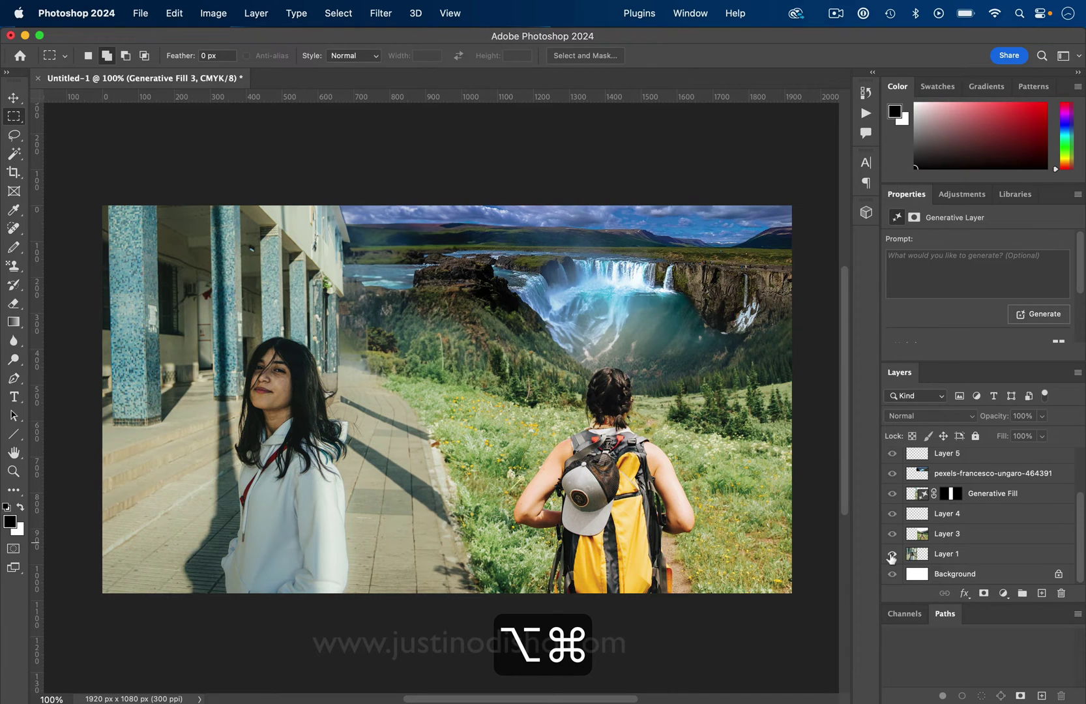
Step: Review the composite by turning on Layer 1, Layer 3, the waterfall photo and Generative Fill blends one by one
left_click(891, 554, "alt+super")
left_click(892, 535)
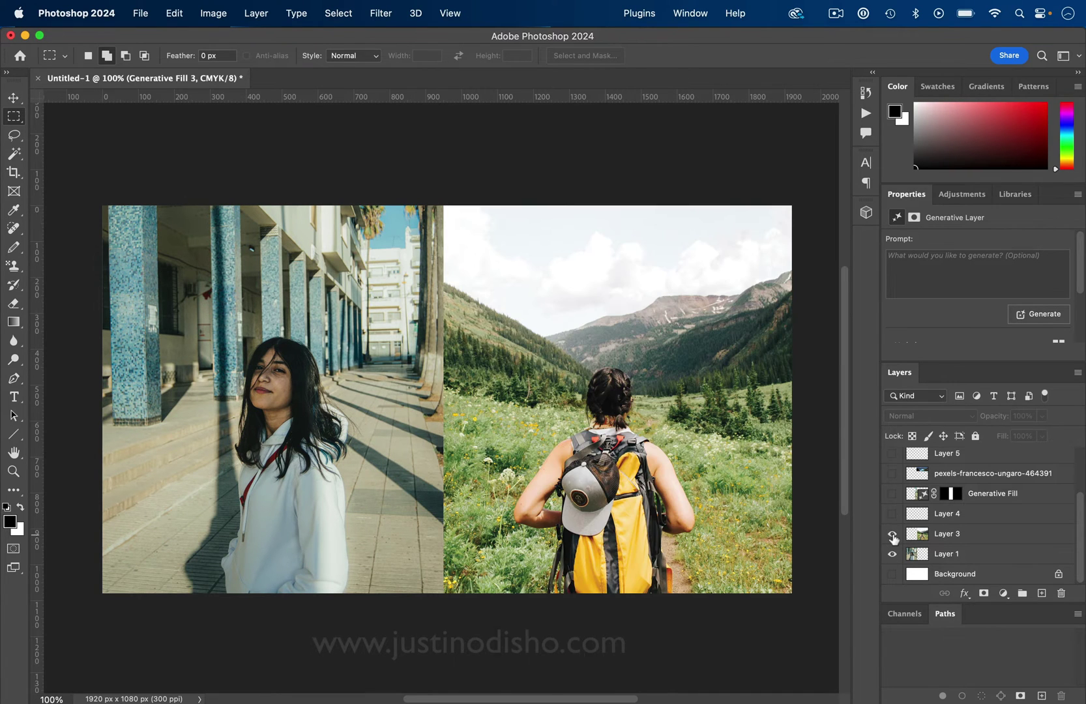
left_click(892, 496)
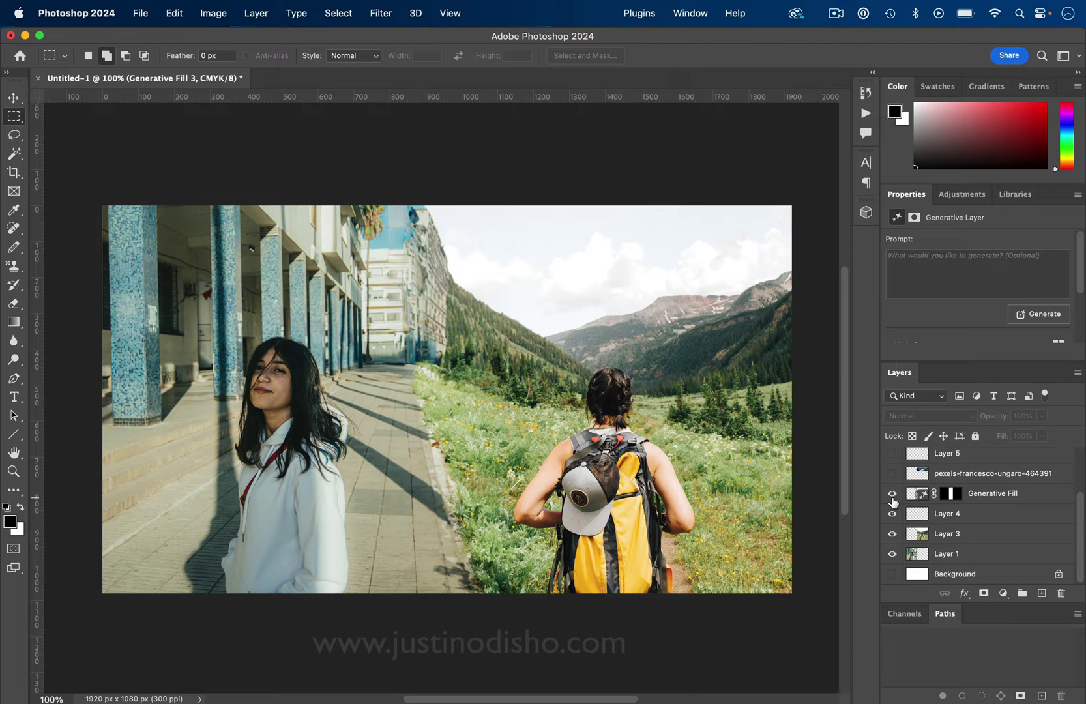
scroll(893, 501, "up", 3)
left_click(892, 497)
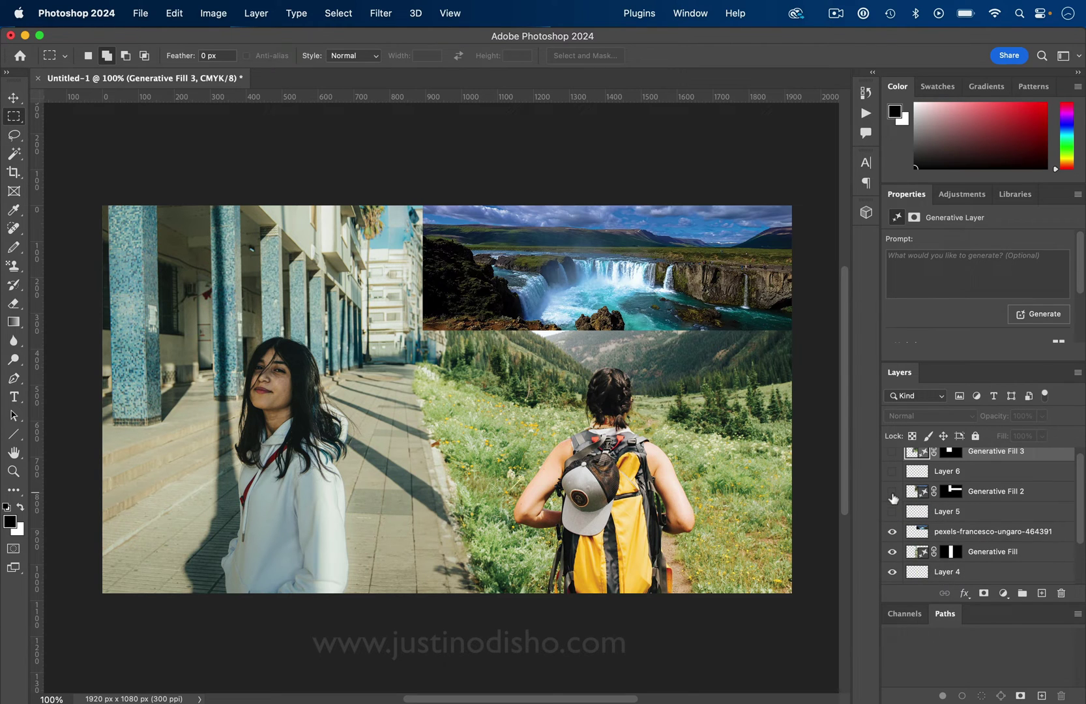
left_click(892, 497)
scroll(892, 498, "up", 1)
left_click(892, 458)
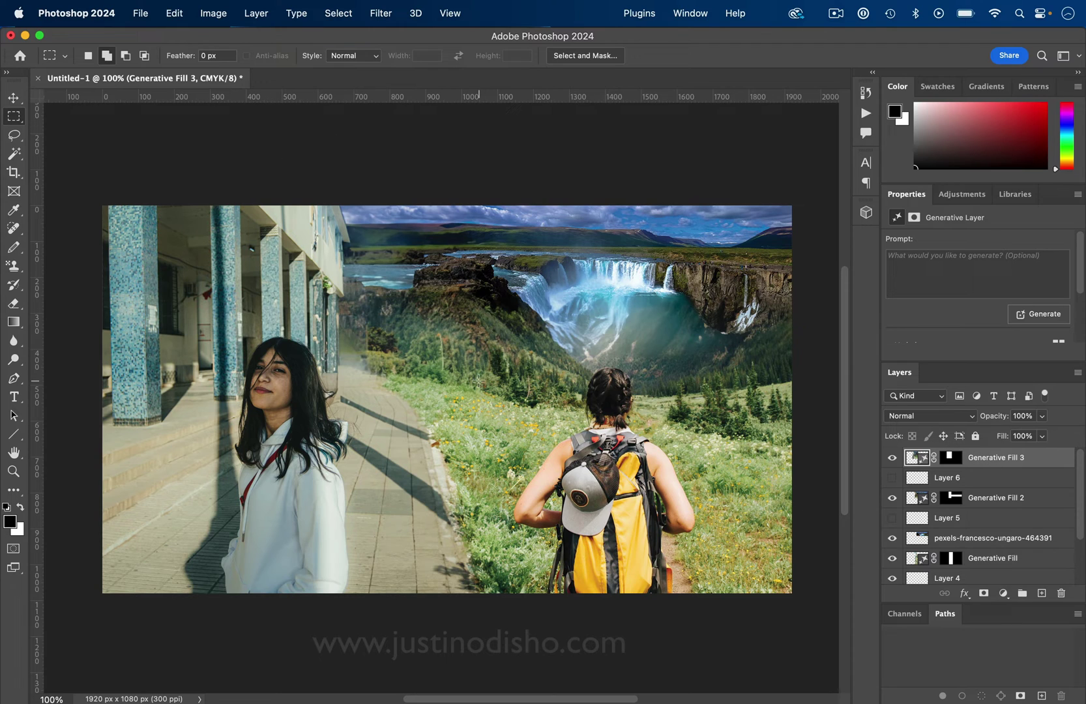
scroll(891, 474, "down", 3)
Step: Show the white Background and the woman's street photo in Layer 1
left_click(892, 574, "alt+super")
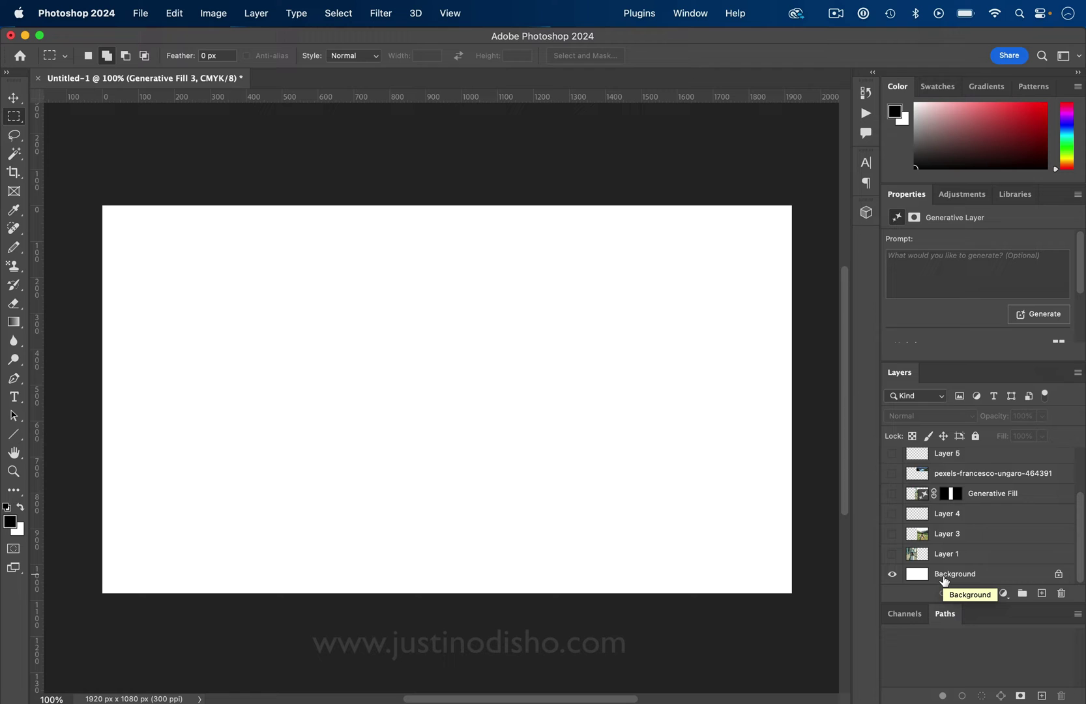
left_click(892, 554)
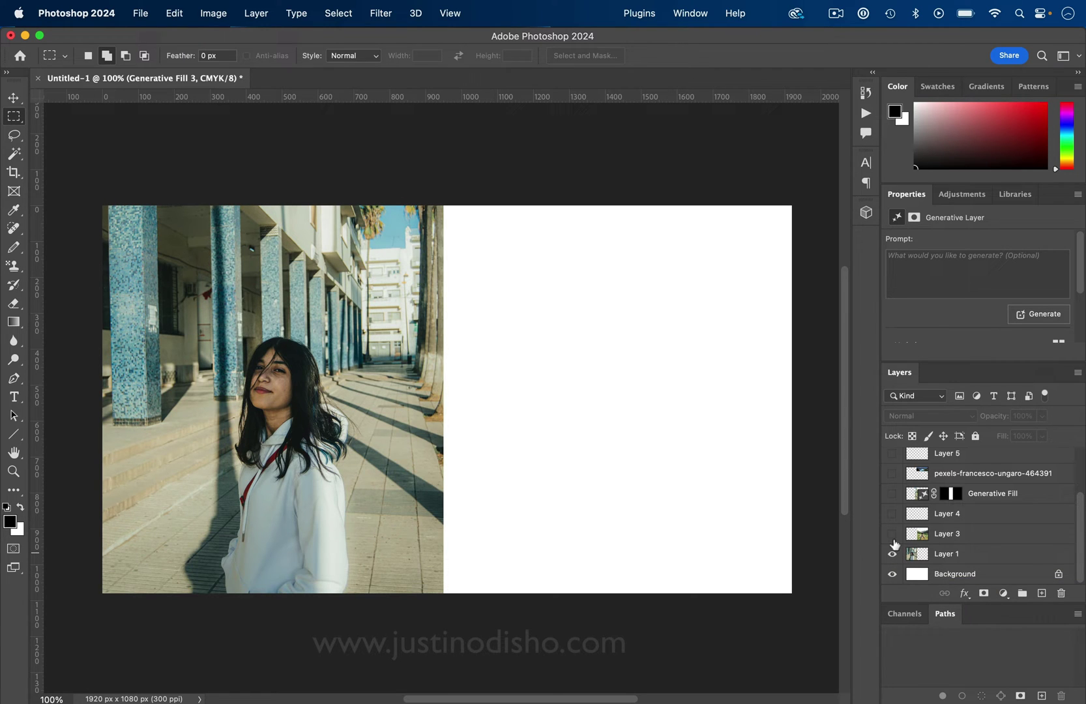
left_click(13, 97)
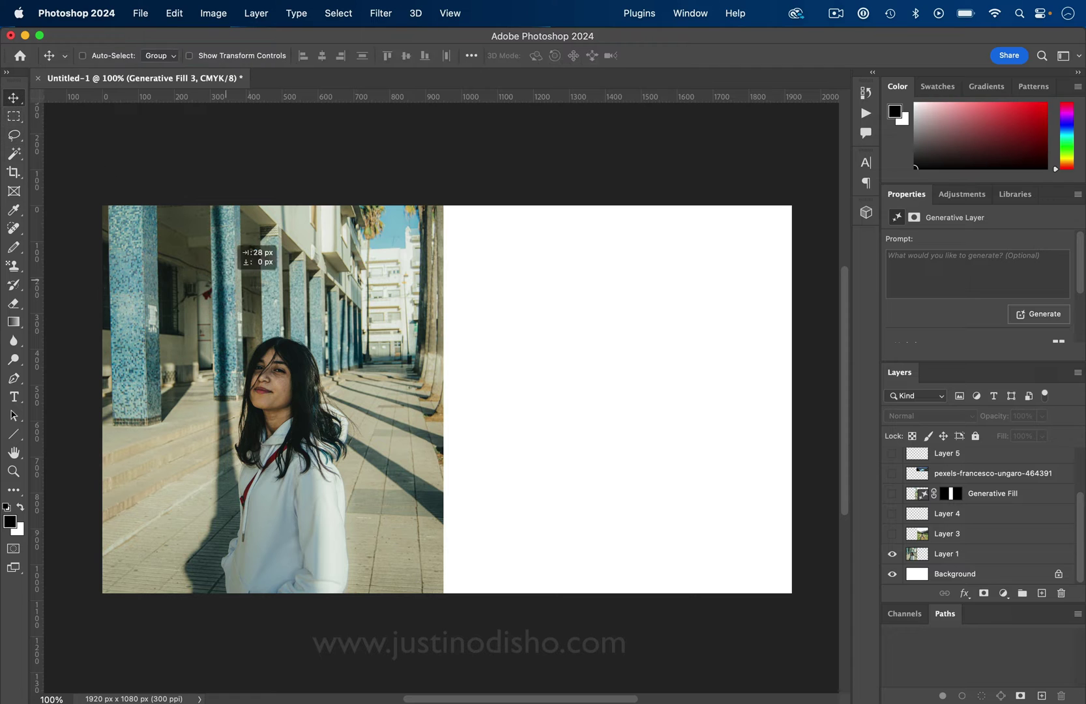
key("cmd+z")
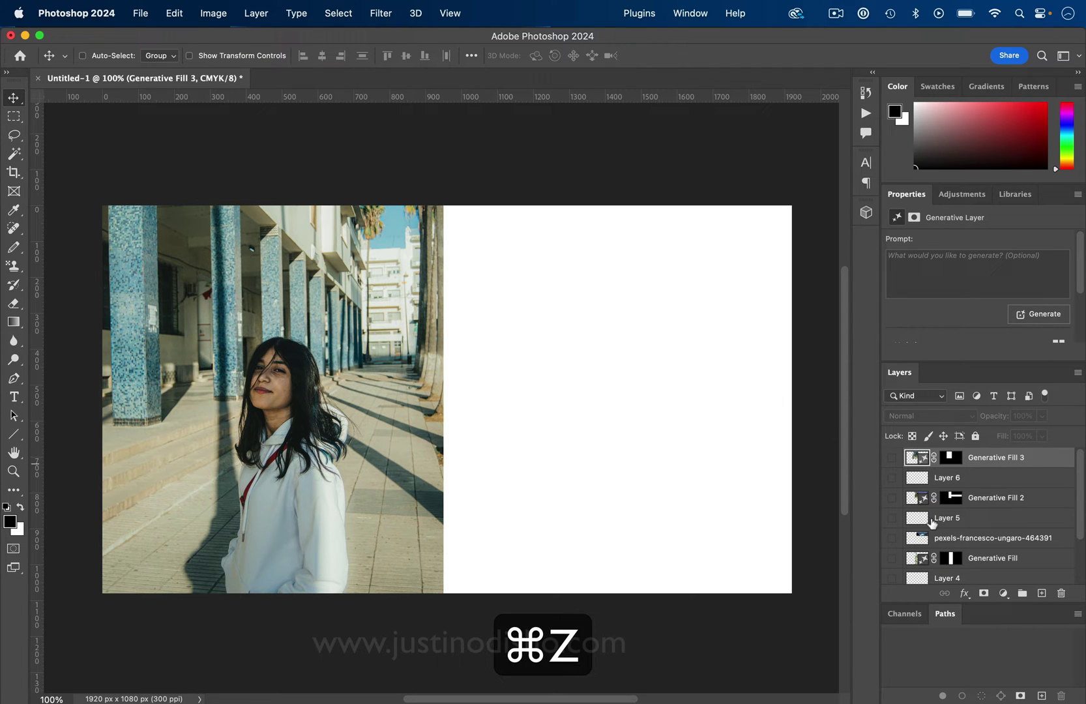
scroll(932, 525, "down", 3)
Step: Show the hiker photo in Layer 3 and move it onto the right half beside the portrait
left_click(892, 533)
left_click(942, 534)
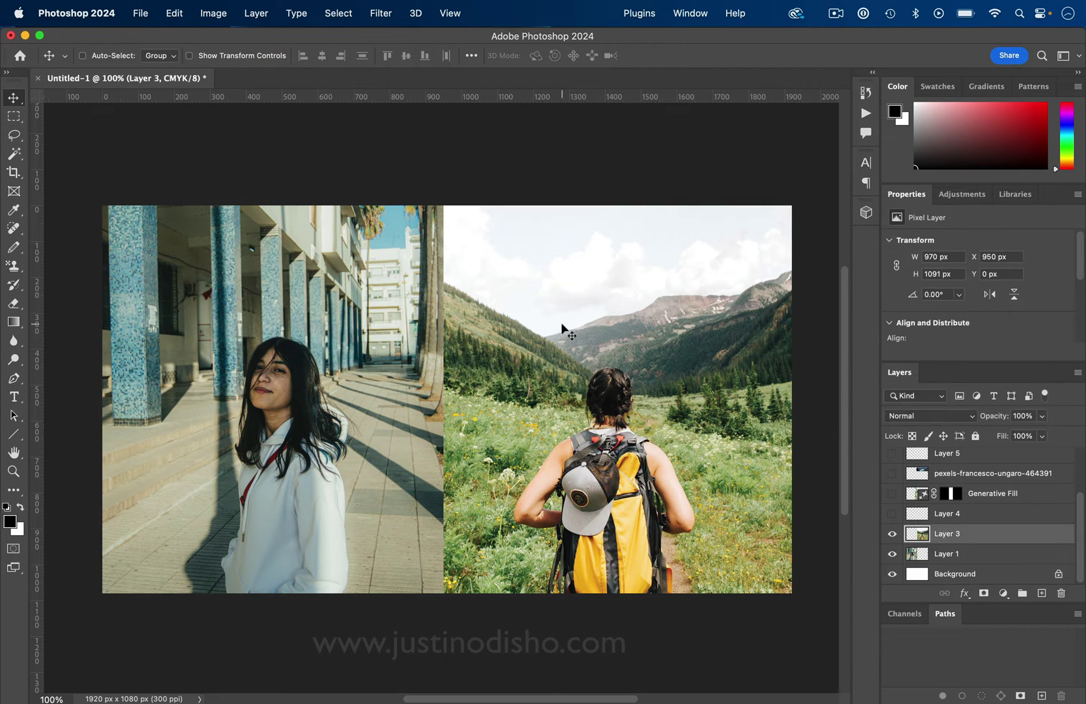
left_click_drag(606, 352, 445, 335)
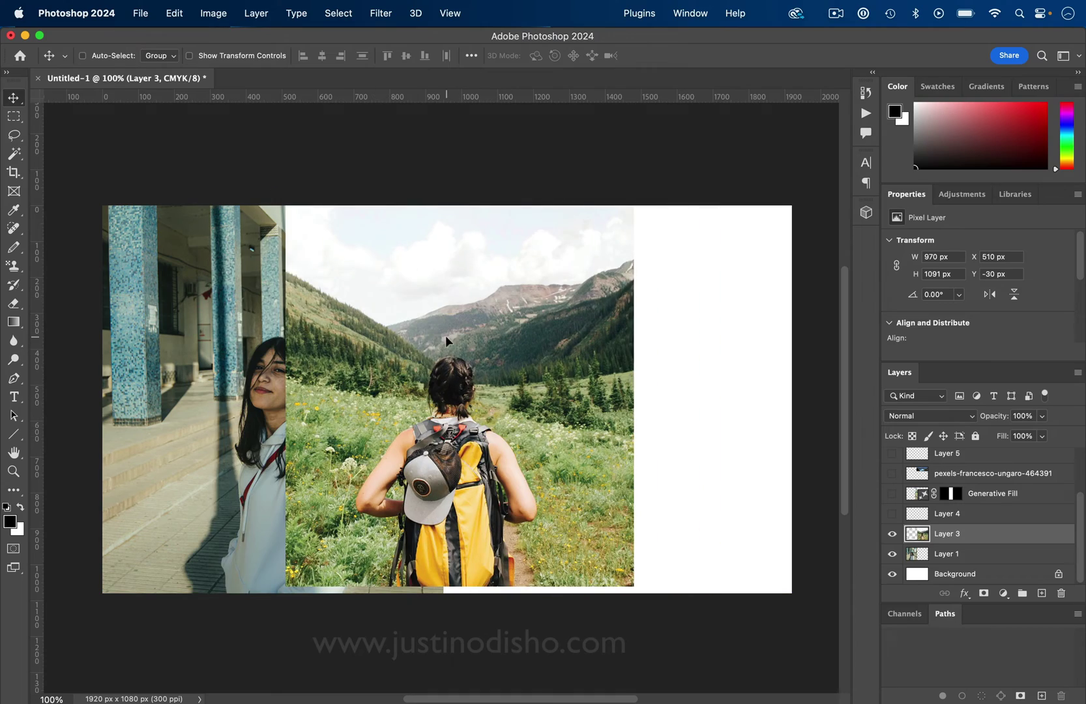
left_click_drag(301, 302, 457, 310)
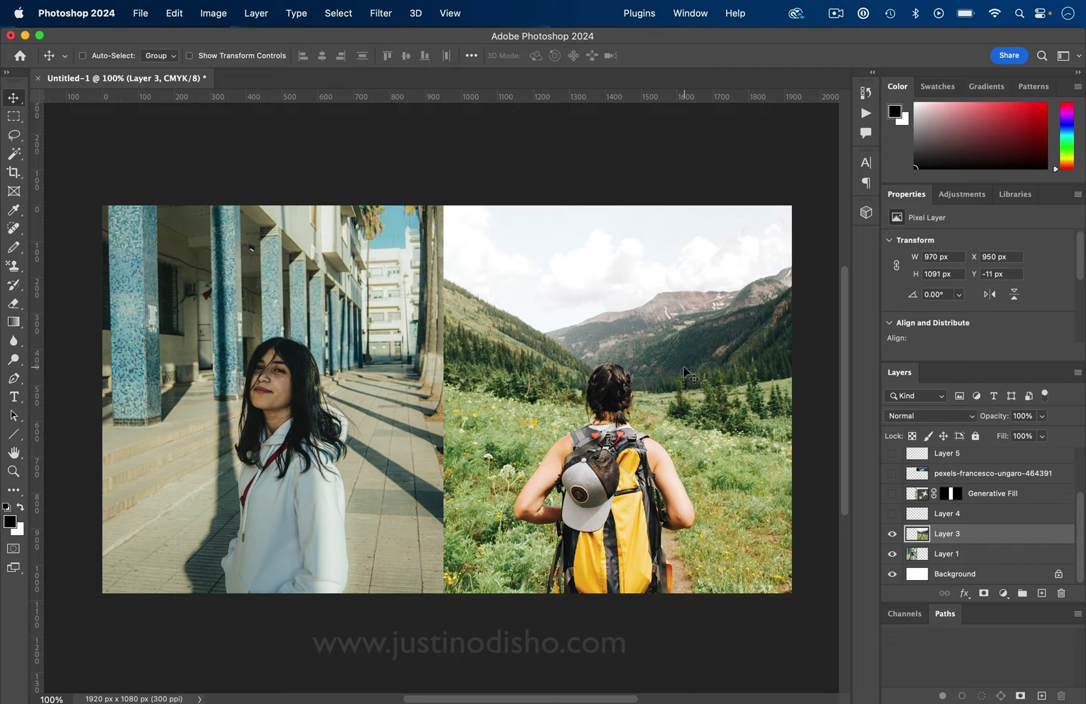
mouse_move(680, 373)
left_mouse_down()
mouse_move(576, 369)
mouse_move(682, 369)
left_mouse_up()
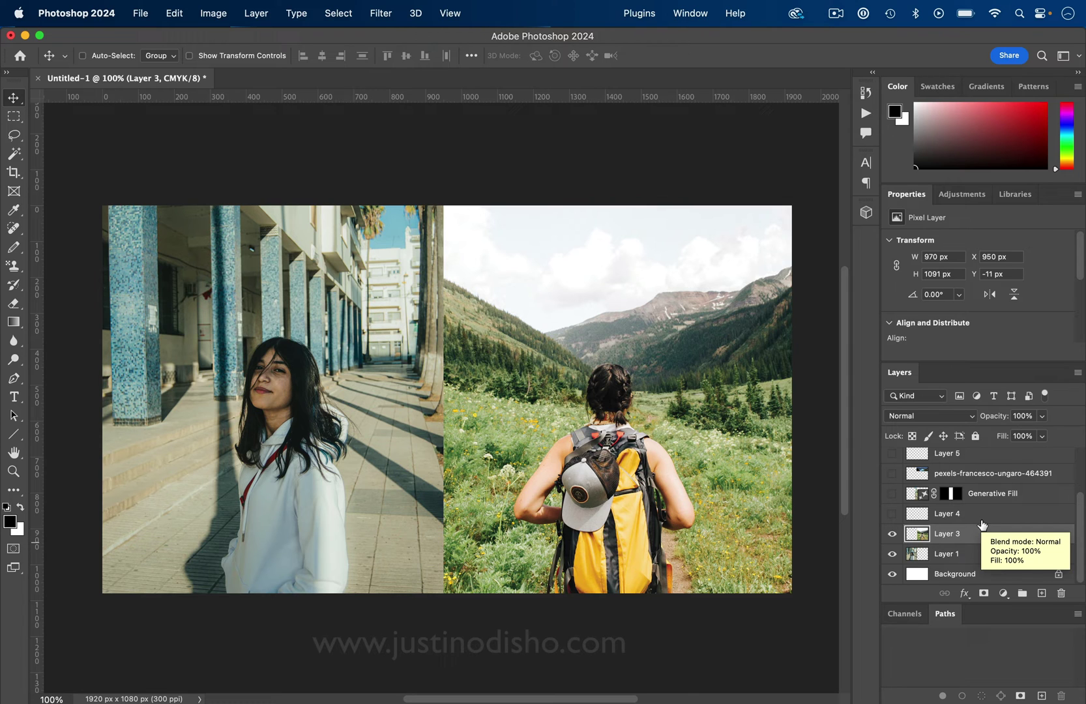
Step: Add a new empty layer, Layer 7, via Layer > New > Layer
left_click(256, 13)
mouse_move(274, 36)
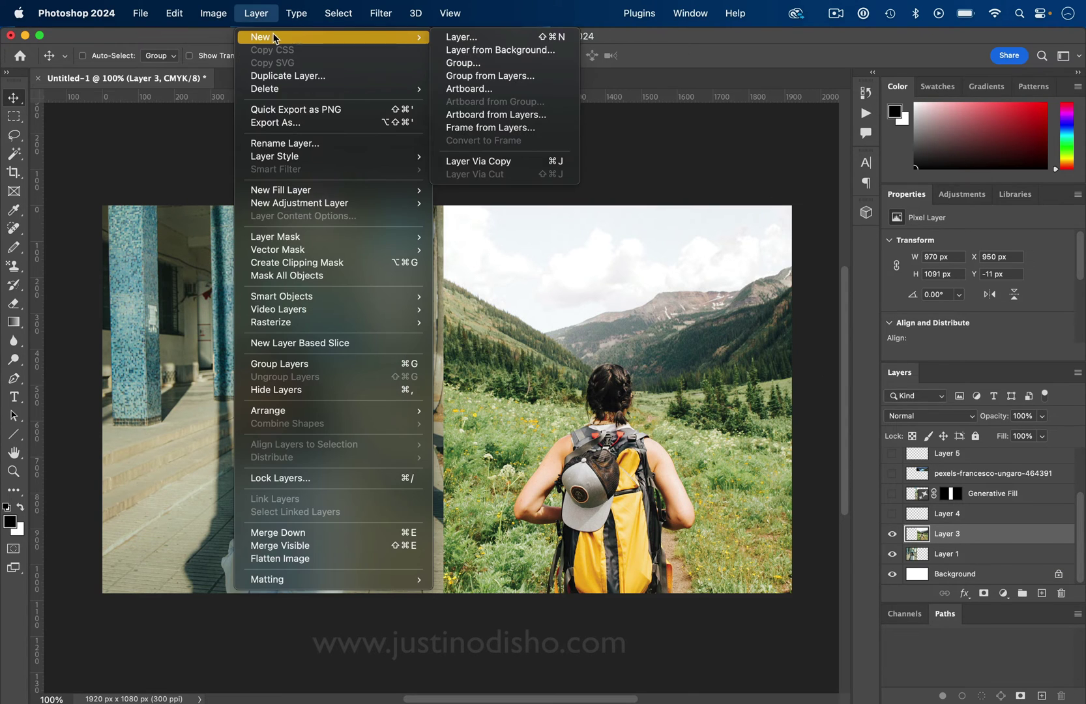
left_click(465, 37)
key("Return")
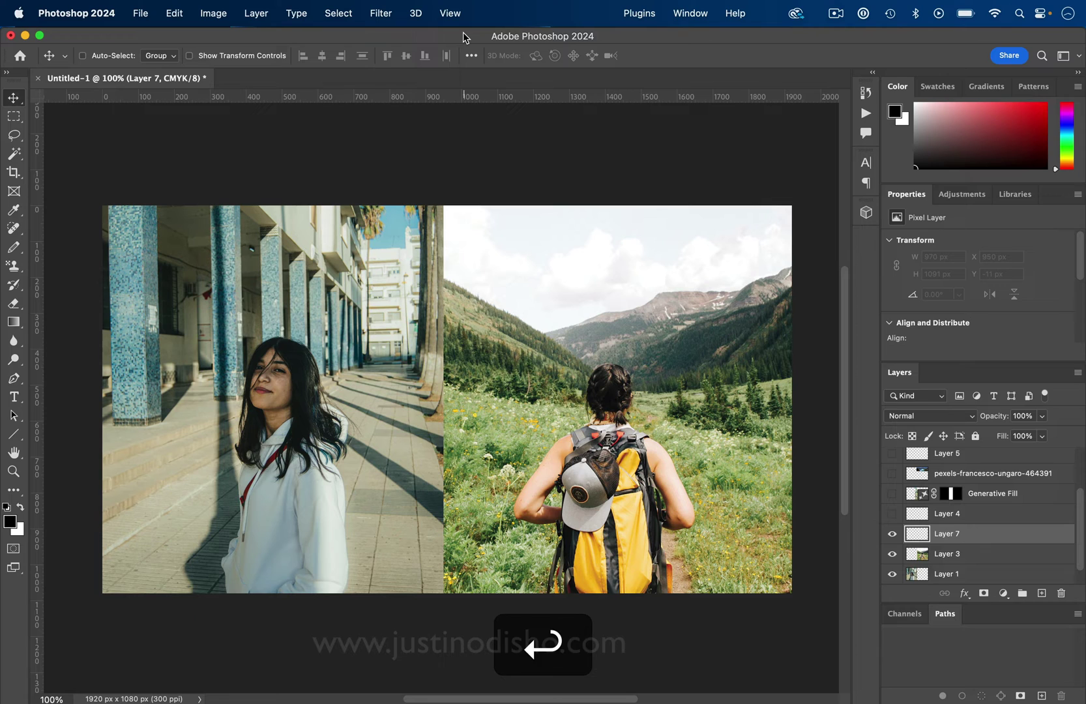
Step: Draw a 418 px-wide, full-height rectangular selection across the seam between the photos
left_click(13, 116)
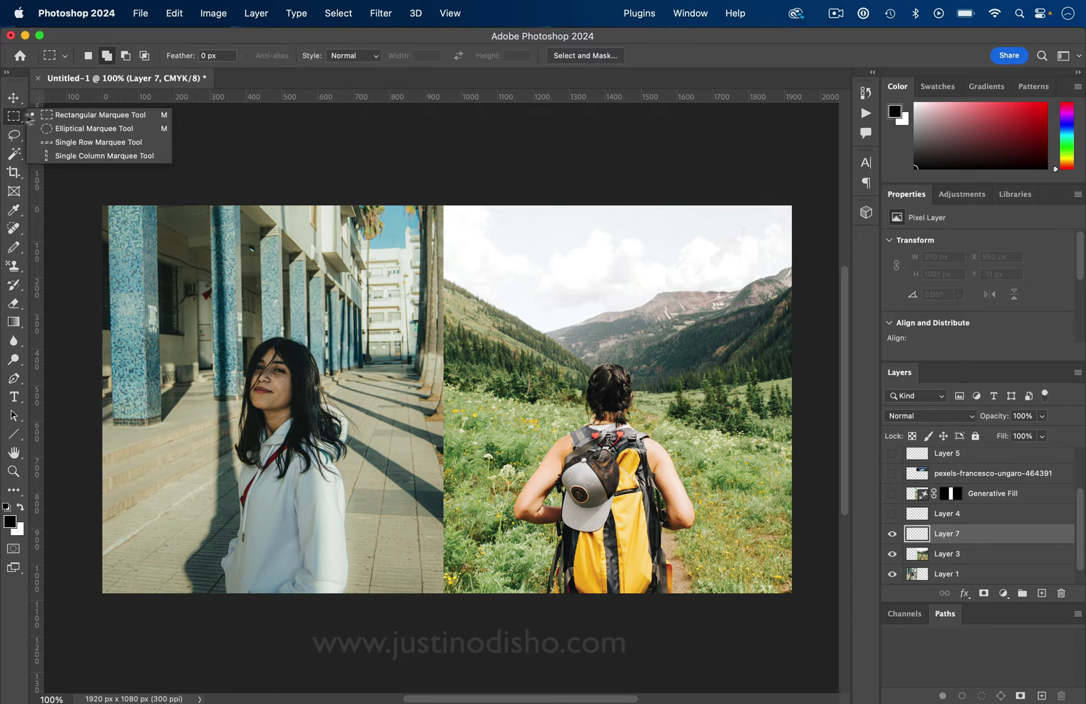
left_click(69, 114)
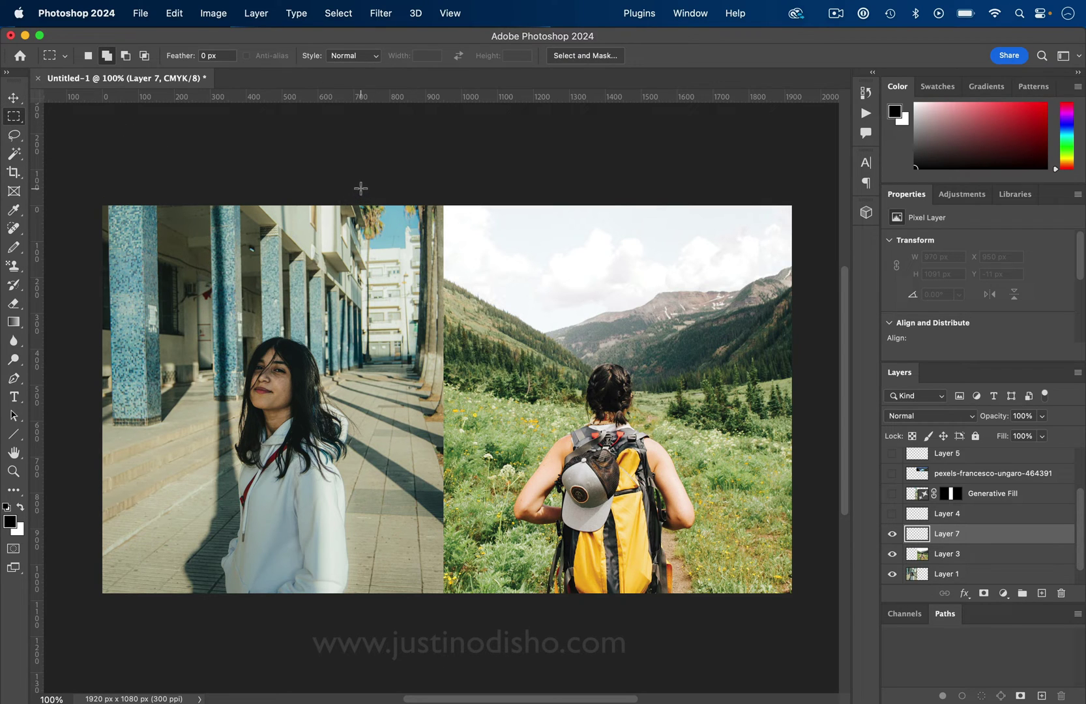
left_click_drag(361, 188, 510, 593)
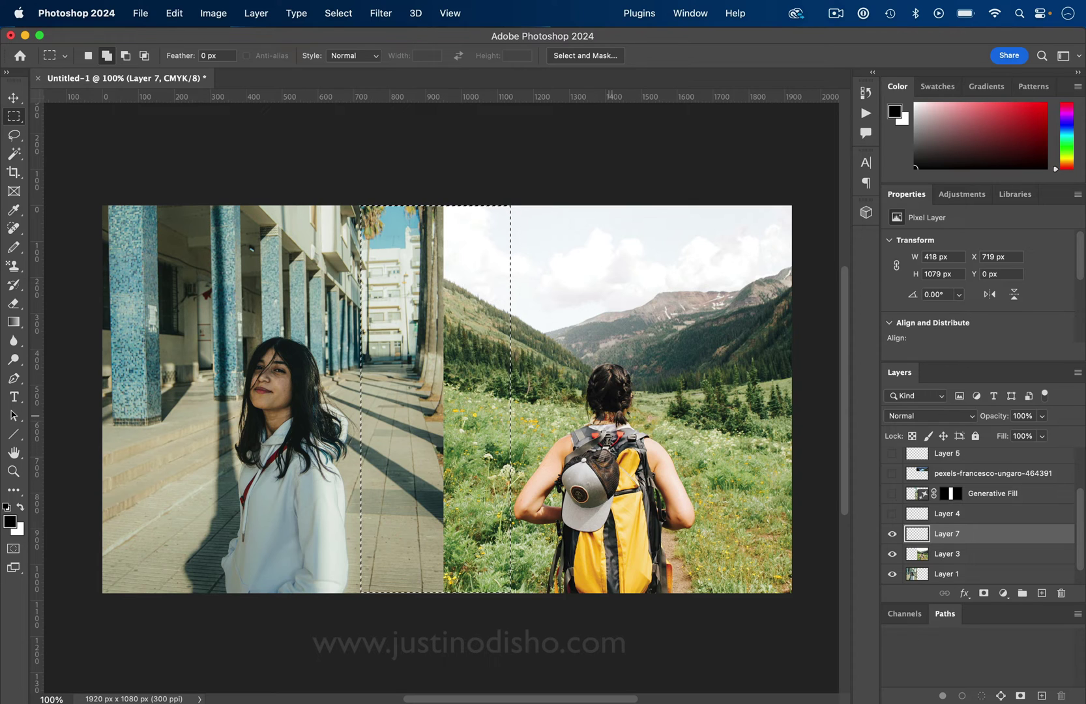
Step: Run Generative Fill on the seam selection with an empty prompt, creating Generative Fill 4
right_click(443, 312)
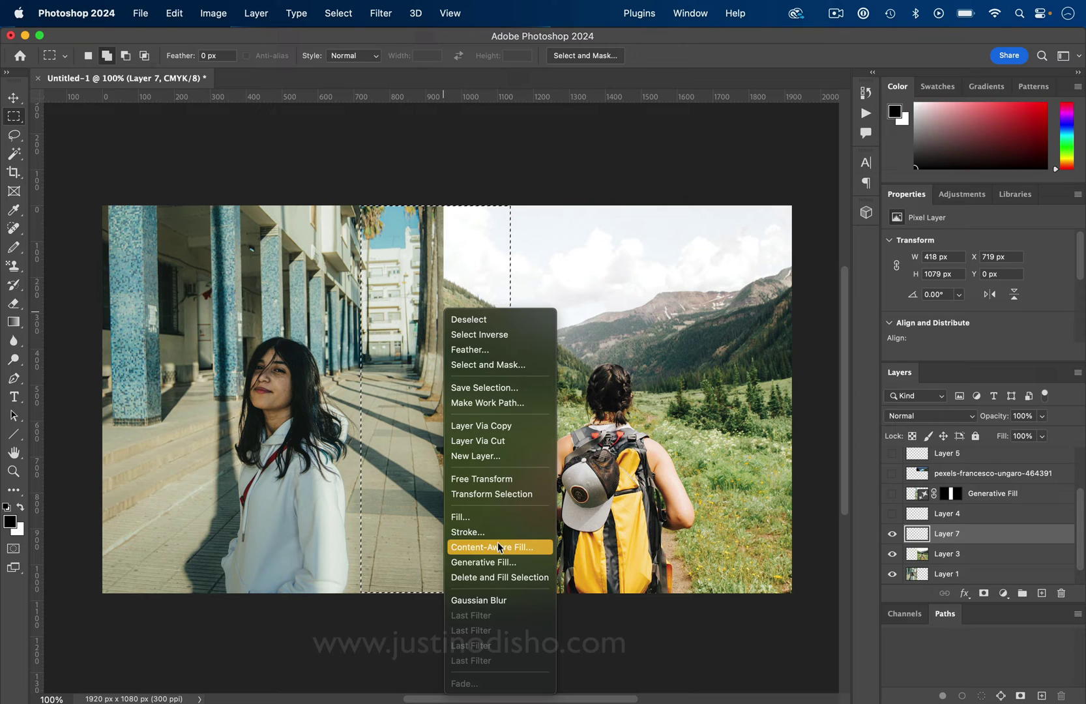
left_click(505, 564)
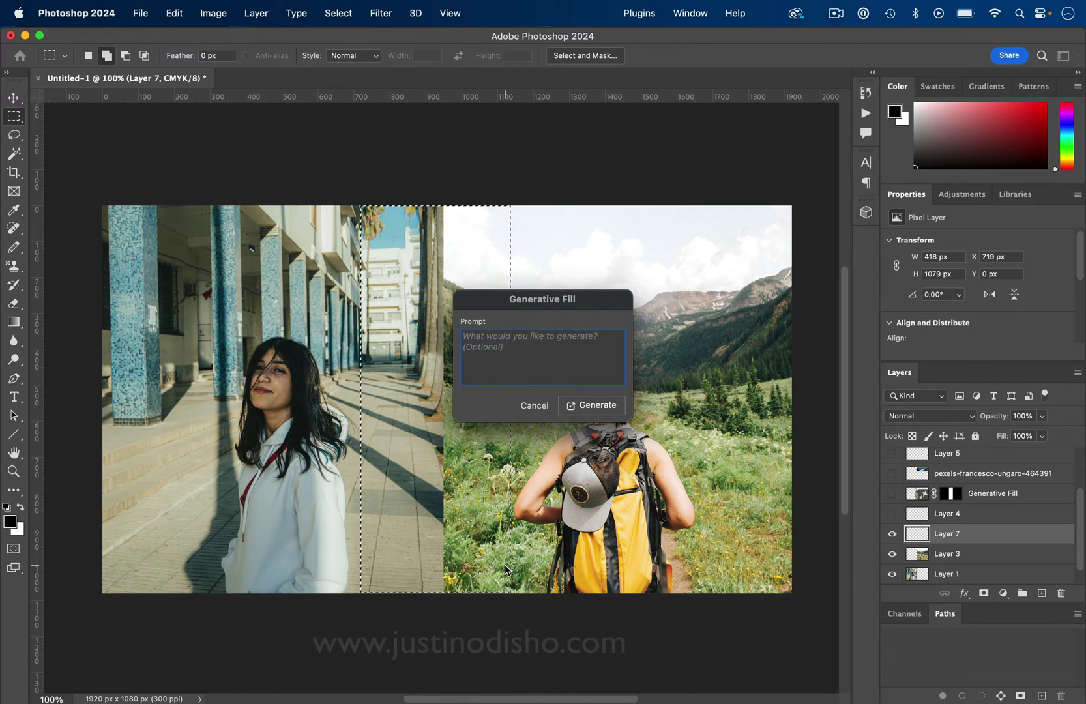
left_click(606, 399)
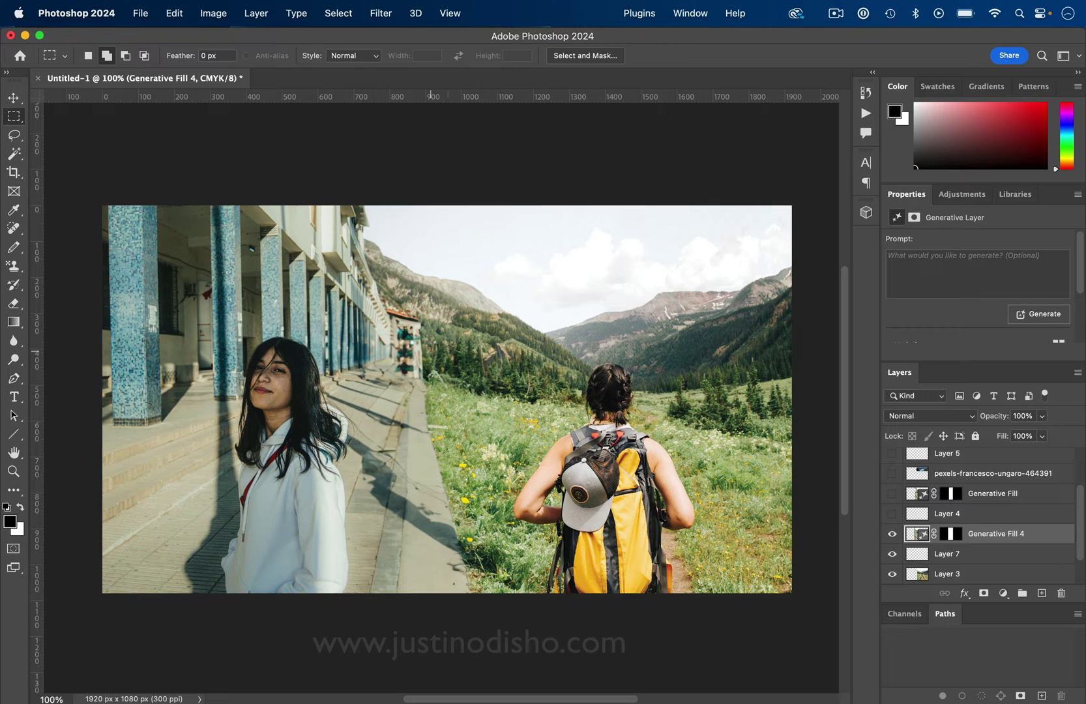
Step: Preview the second and third Generative Fill variations, then keep the first one
scroll(951, 306, "down", 3)
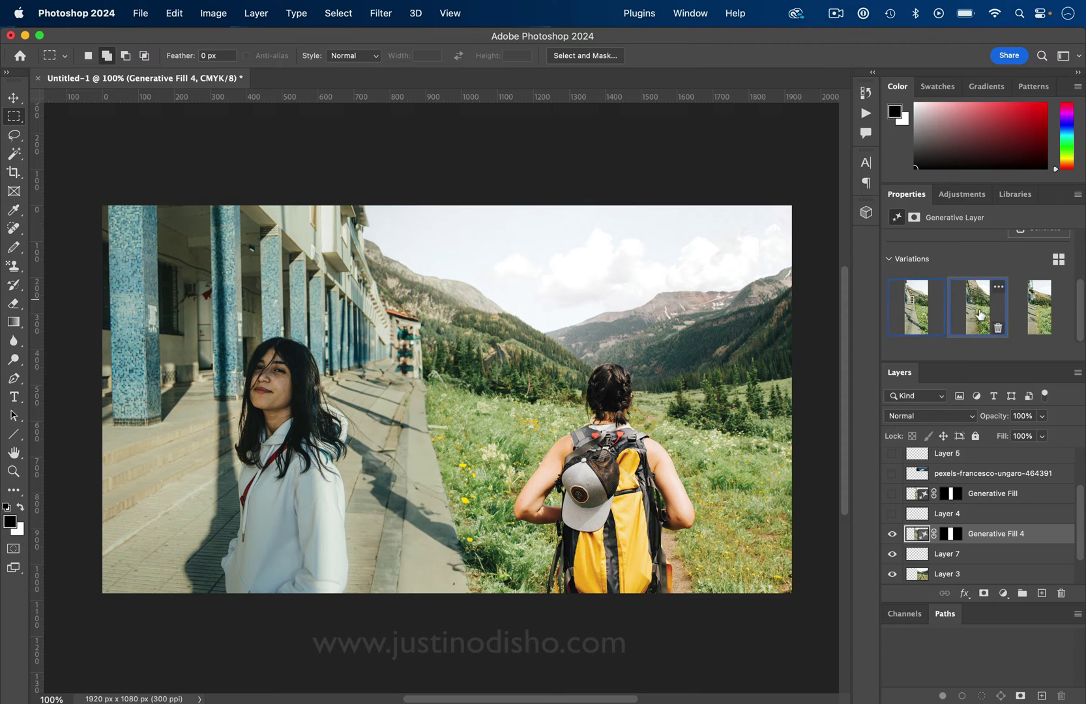
left_click(979, 315)
left_click(1036, 312)
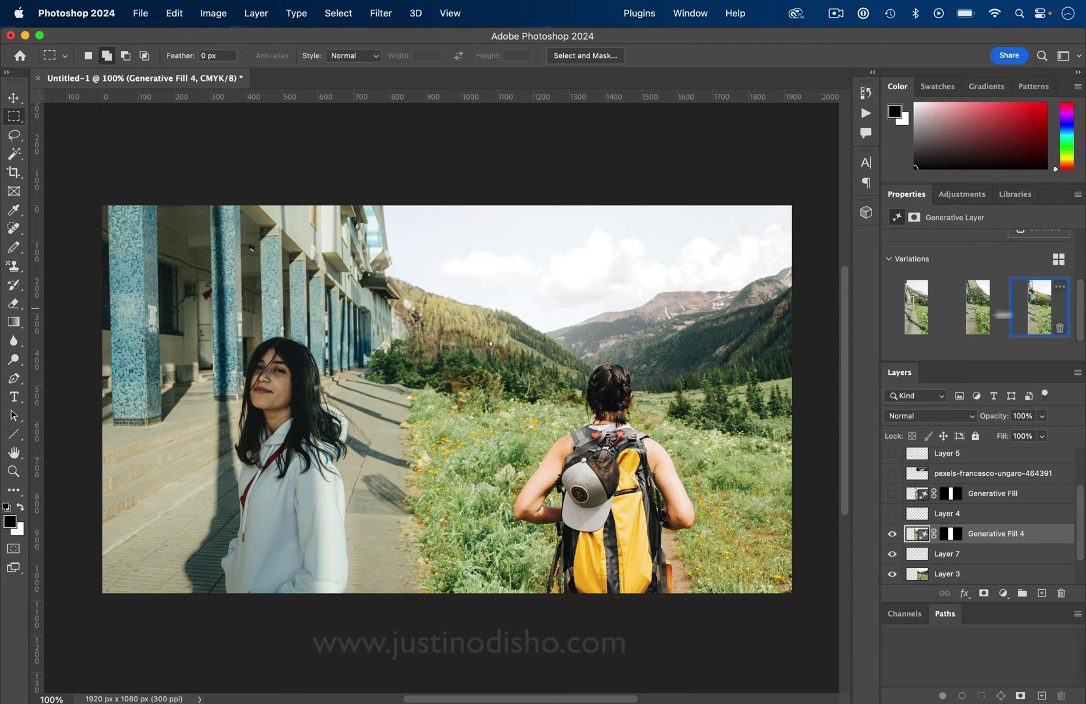
left_click(914, 309)
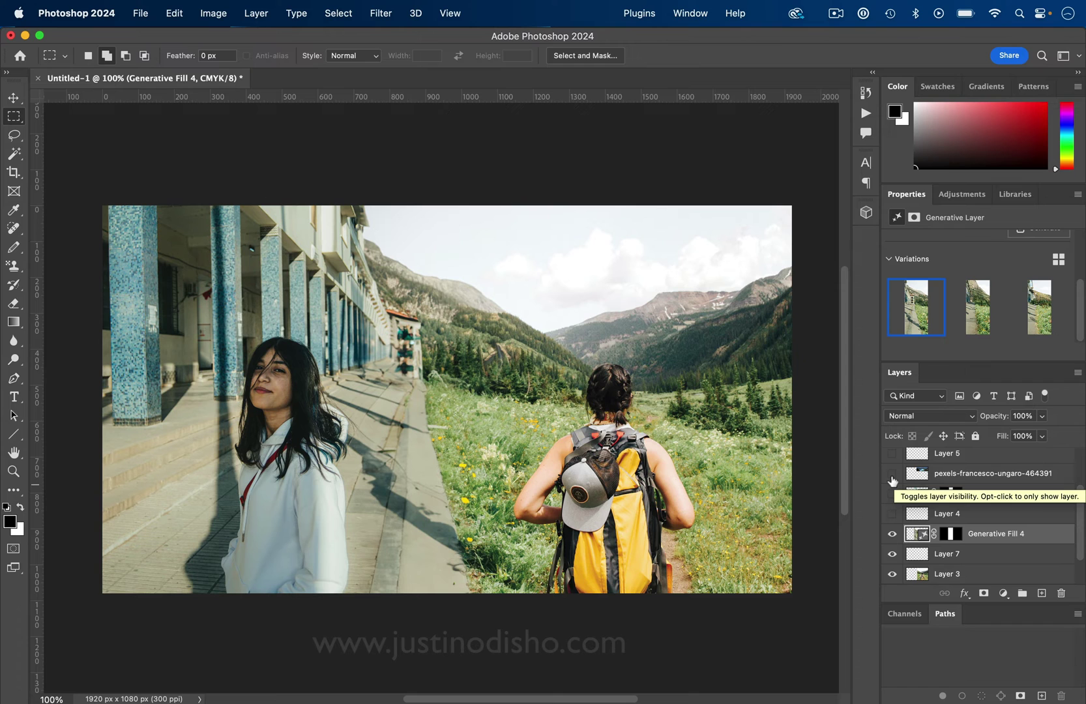
Step: Show the waterfall photo layer and paste the waterfall image in as a new layer
left_click(892, 474)
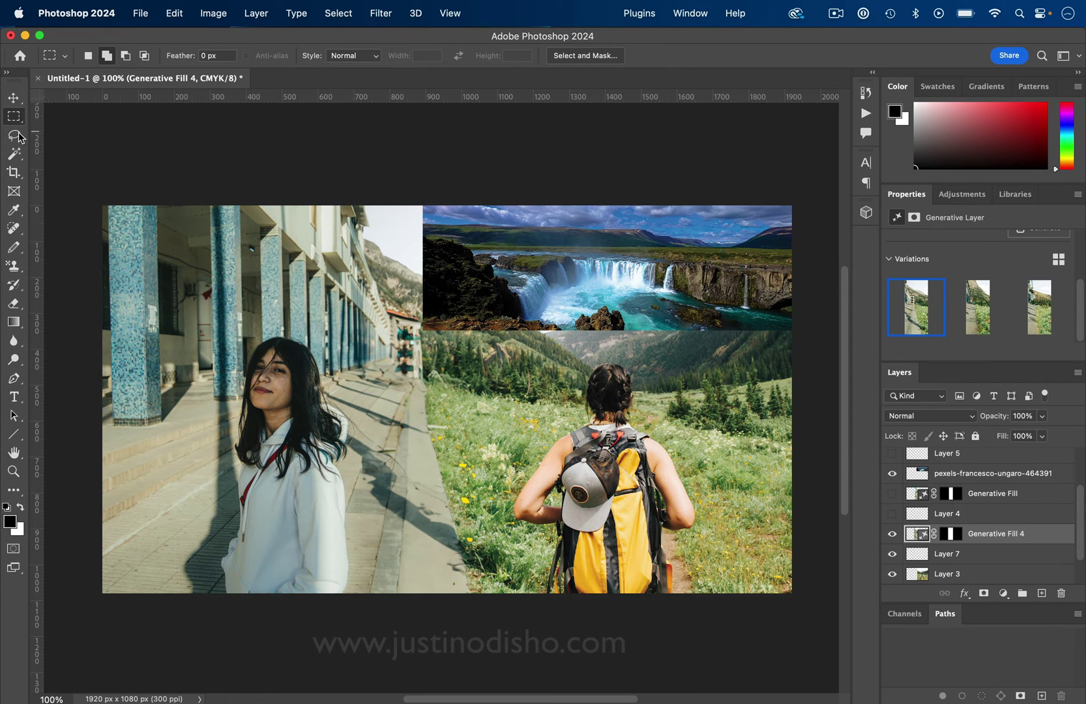
key("super+v")
left_click(892, 468)
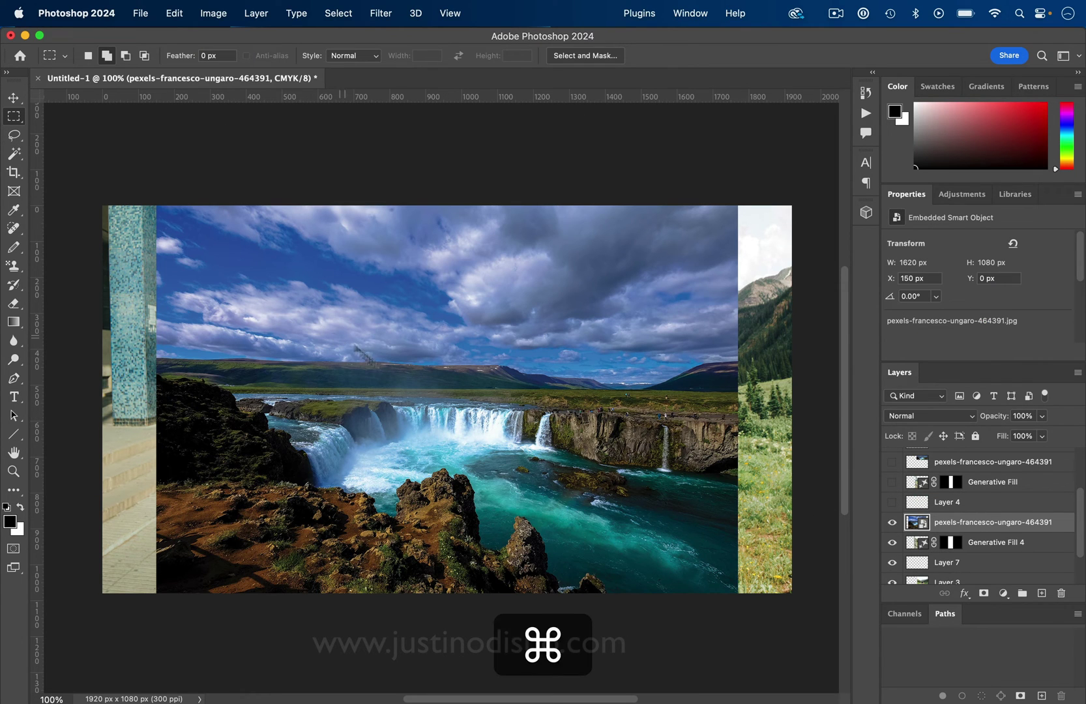
Step: Scale the waterfall photo proportionally to 773 × 516 px and select its lower rocky part
key("super+t")
left_click_drag(157, 592, 464, 394)
key("Return")
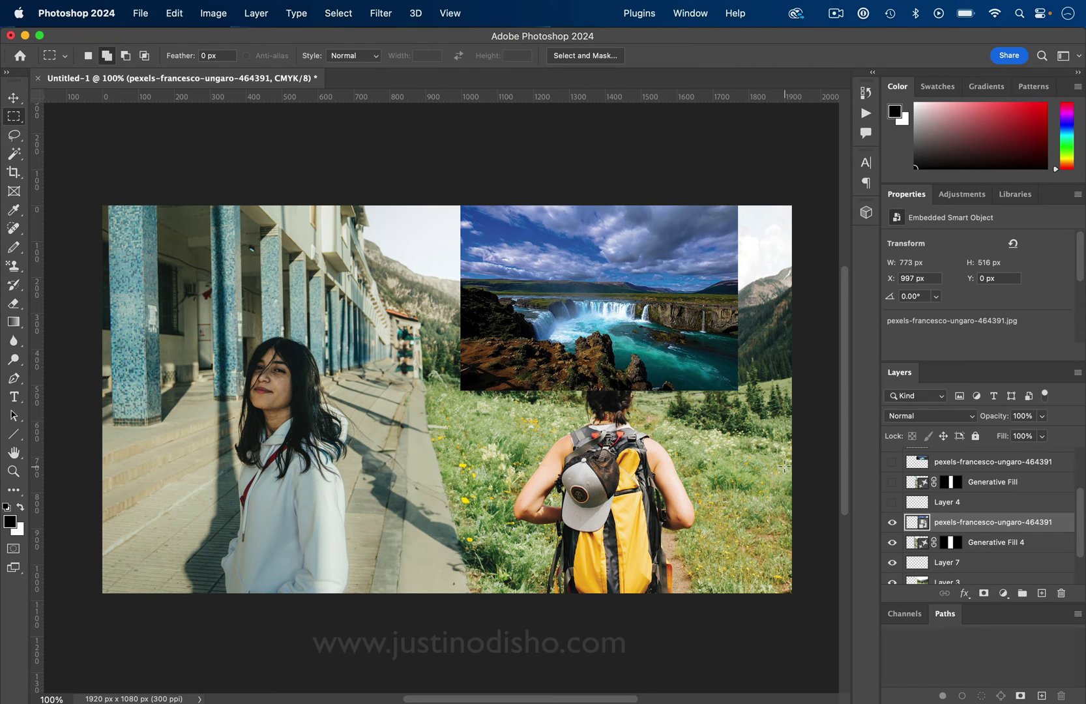
left_click_drag(784, 466, 427, 339)
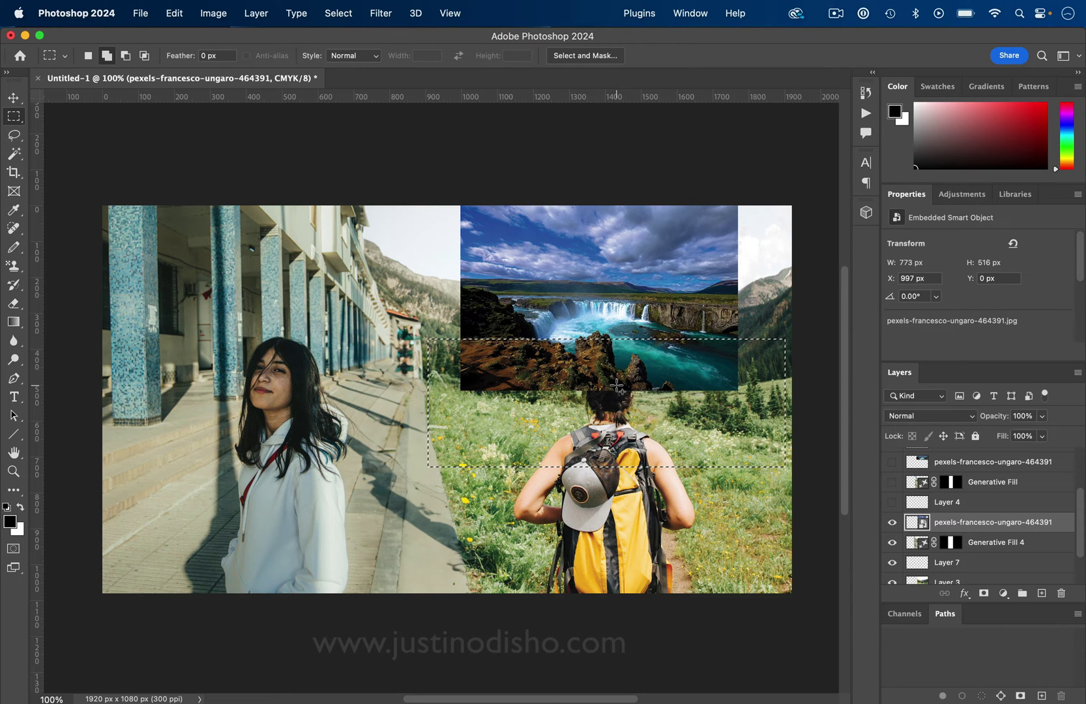
Step: Rasterize the waterfall layer and delete its selected lower band, leaving a 773 × 371 px strip
key("e")
left_click(643, 342)
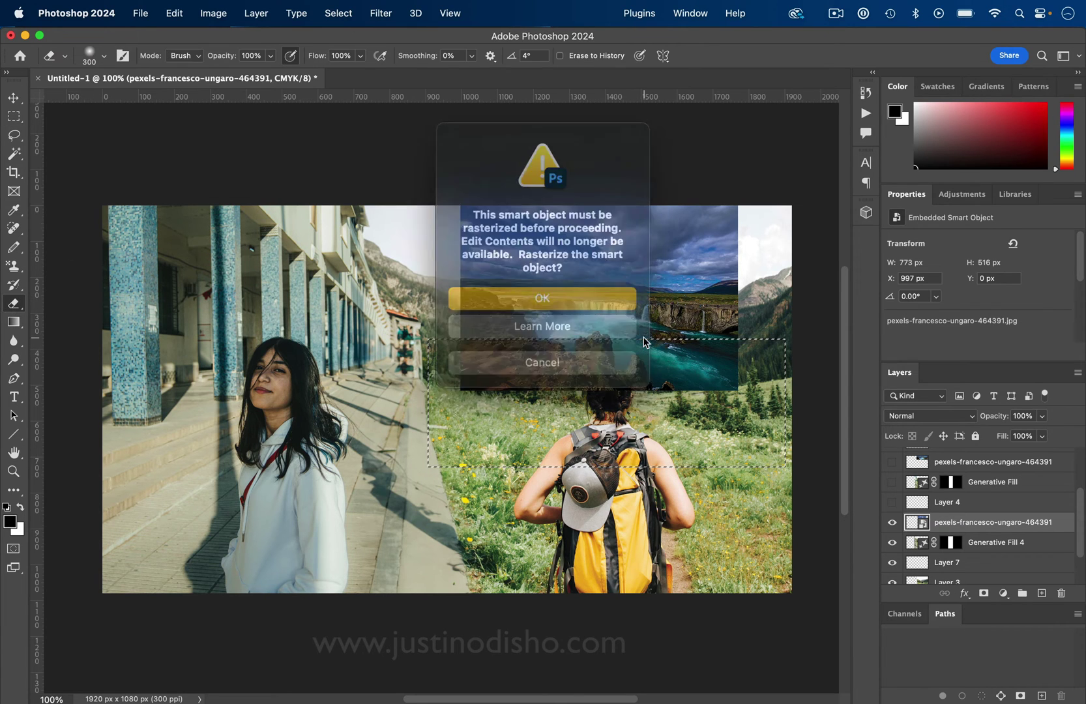
left_click(585, 297)
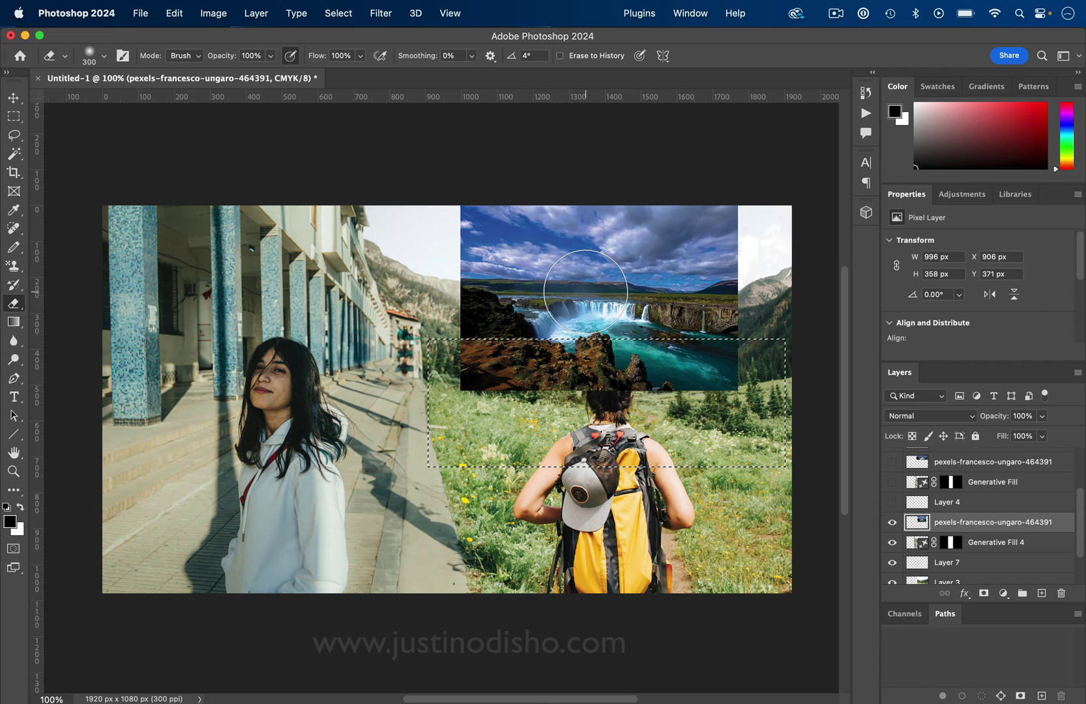
key("BackSpace")
key("super+d")
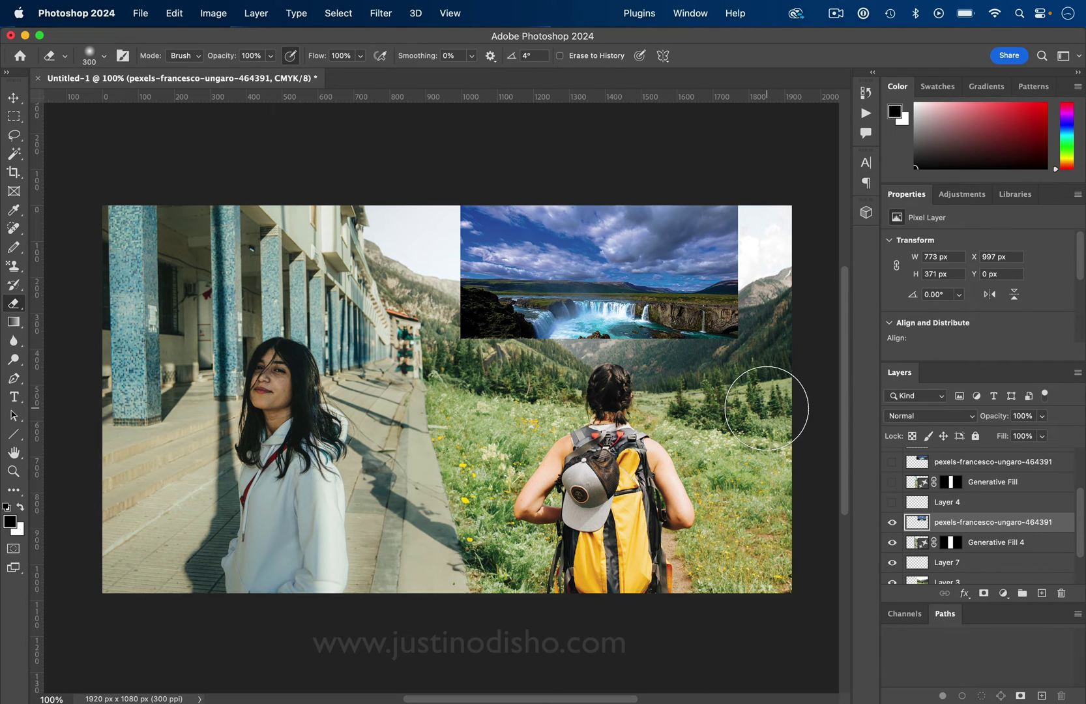
Step: Make Layer 4 visible and active, with the Rectangular Marquee tool selected
left_click(15, 116)
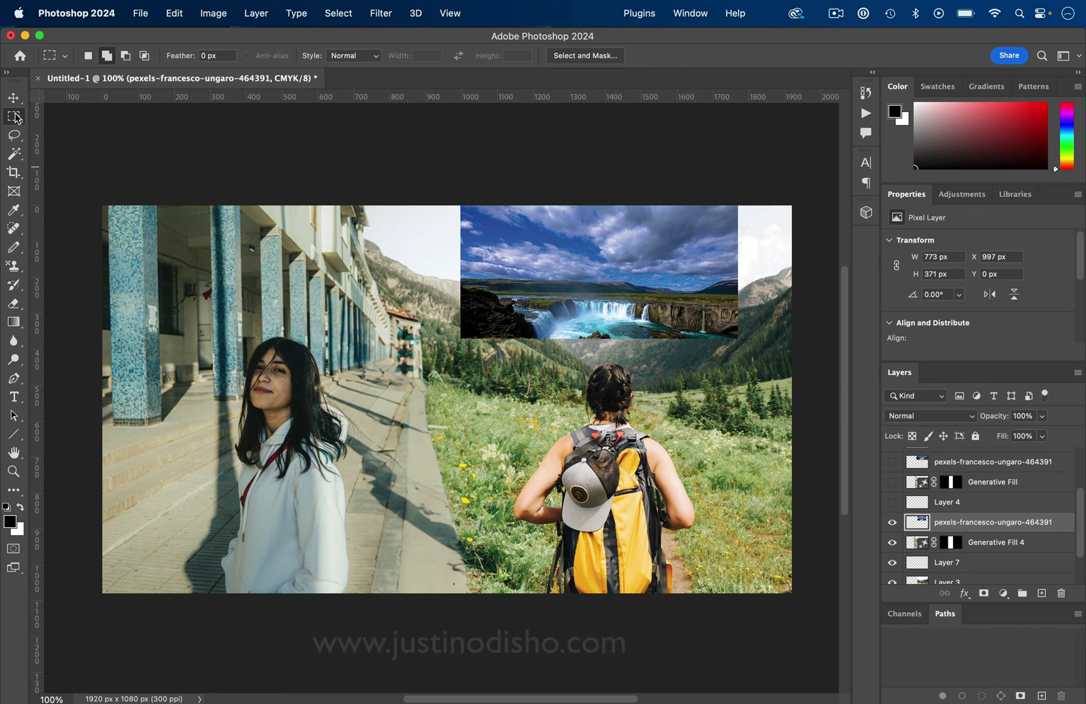
left_click(892, 502)
left_click(924, 501)
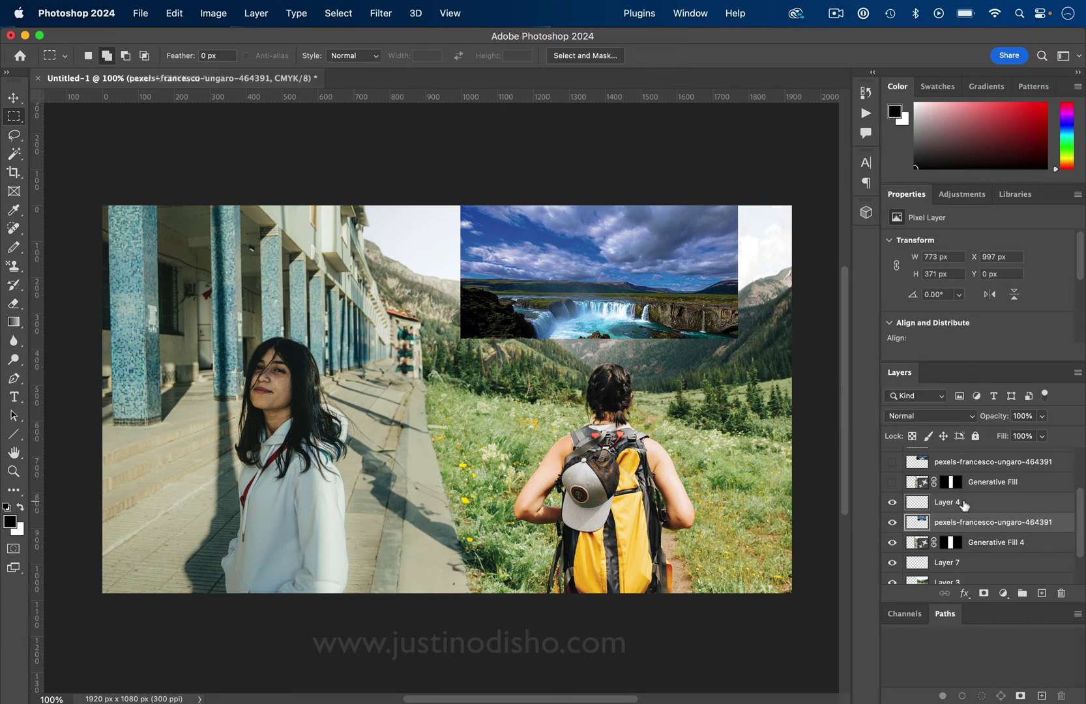
Step: Select the top area around the waterfall and generate an unprompted Generative Fill 5
left_click_drag(408, 186, 698, 150)
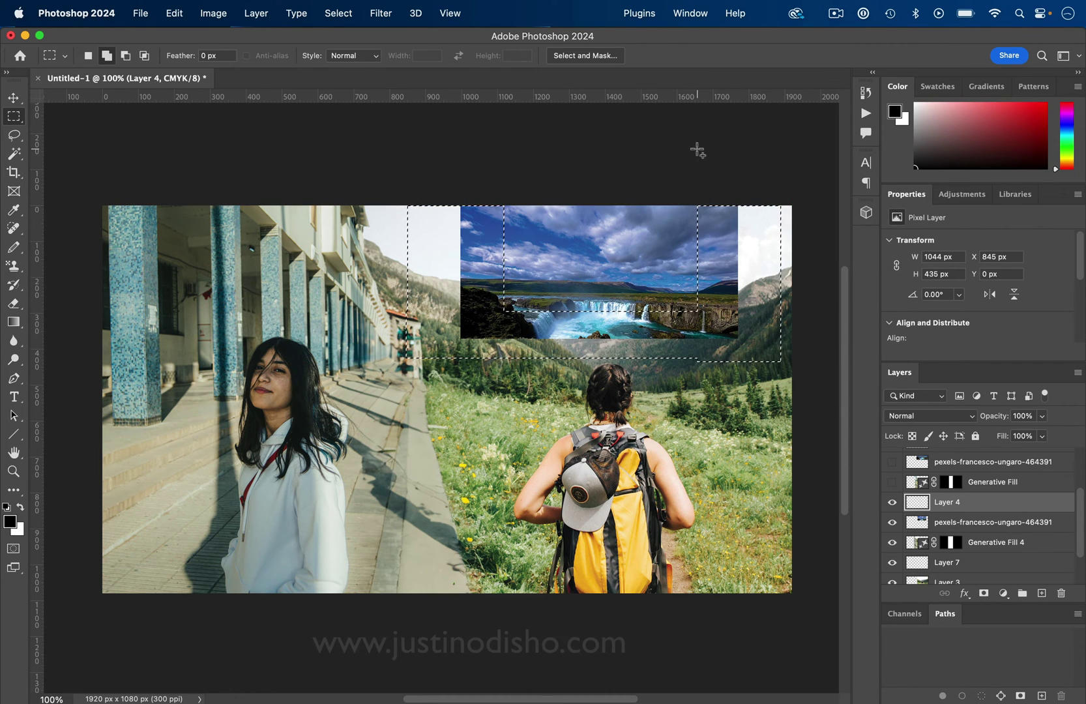
right_click(458, 251)
left_click(489, 502)
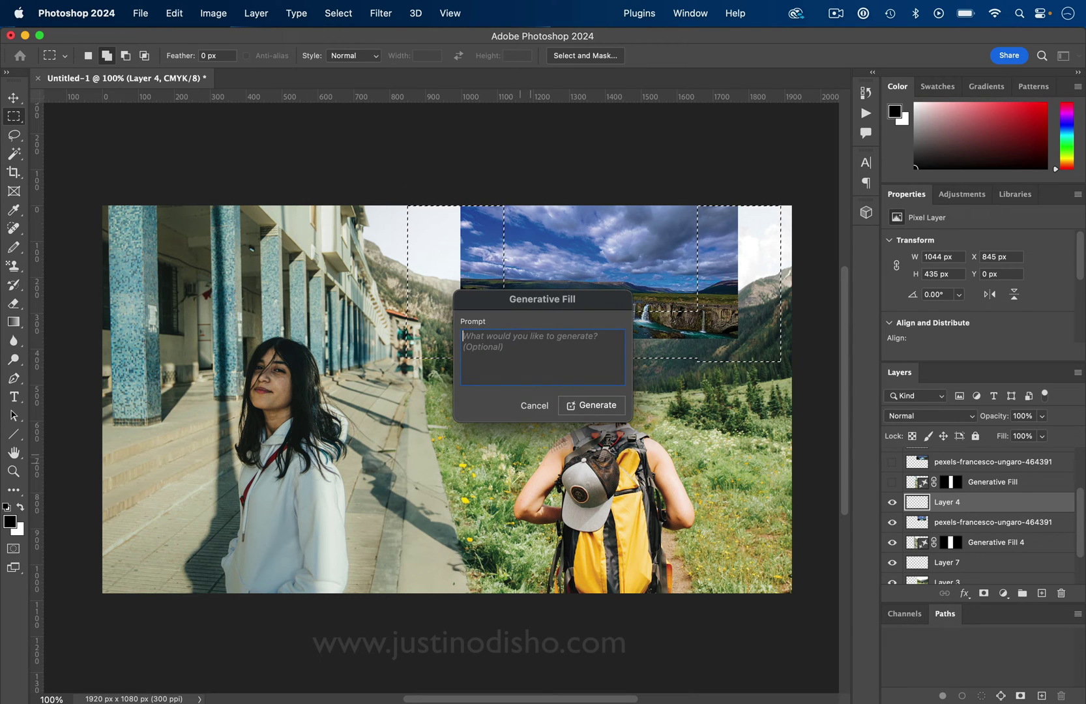
left_click(588, 404)
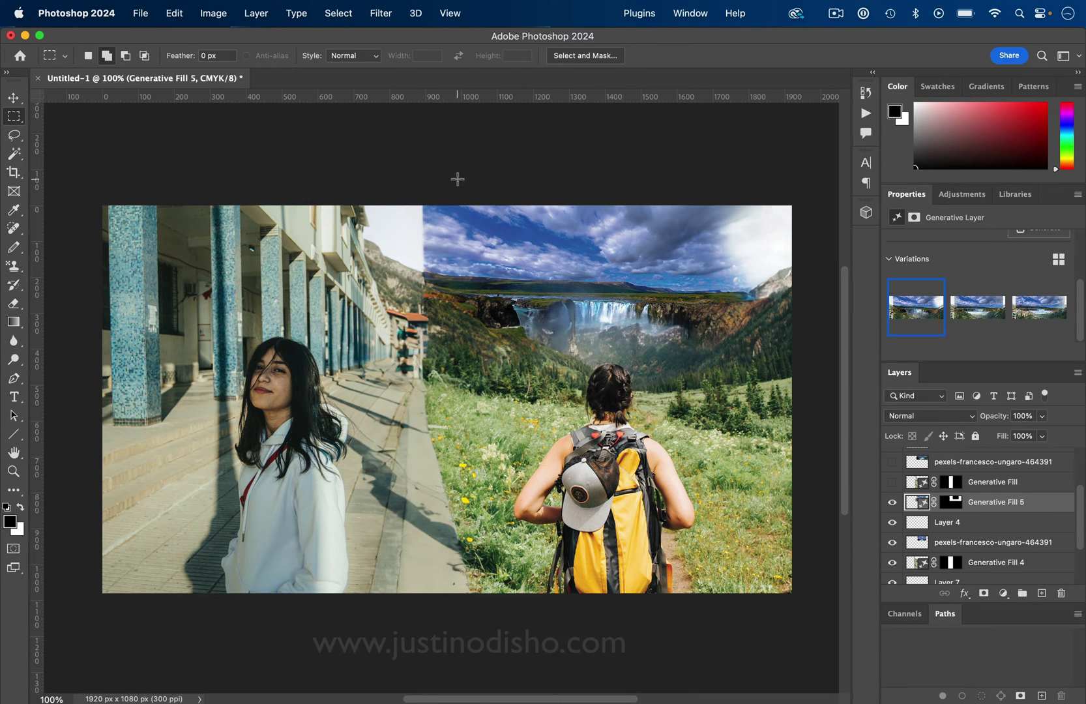
left_click(14, 304)
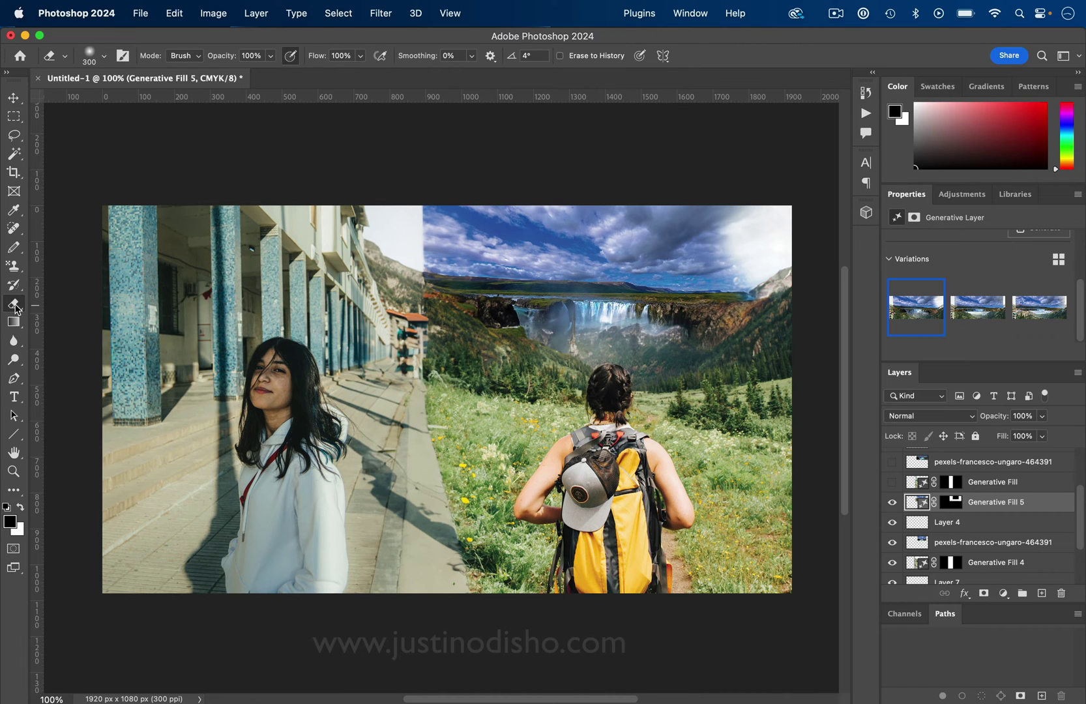
Step: Target the Generative Fill 5 layer mask
right_click(16, 308)
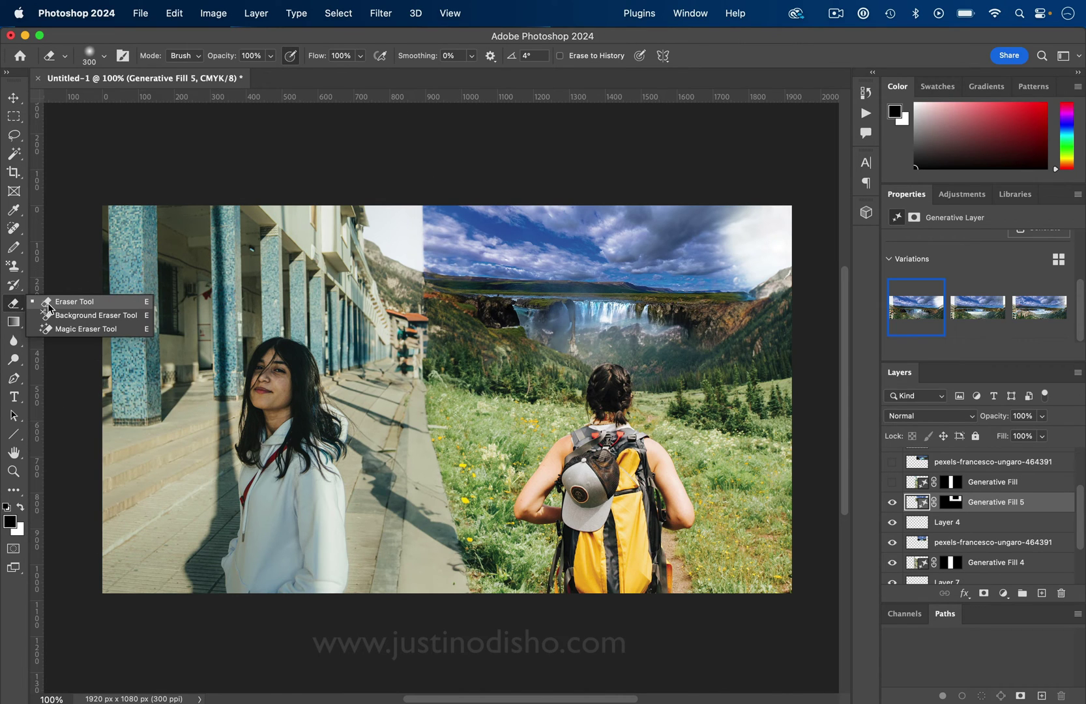
left_click(49, 305)
left_click(951, 501)
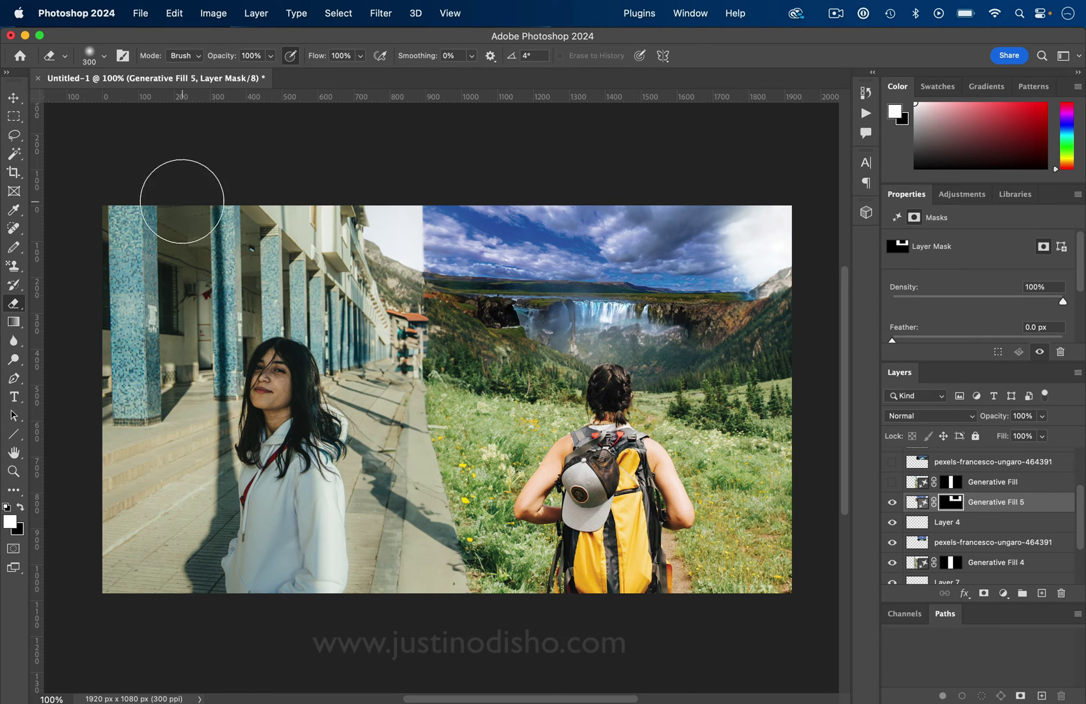
Step: Set up a black Brush with 0% hardness at about 300 px
left_click(14, 251)
key("x")
right_click(14, 253)
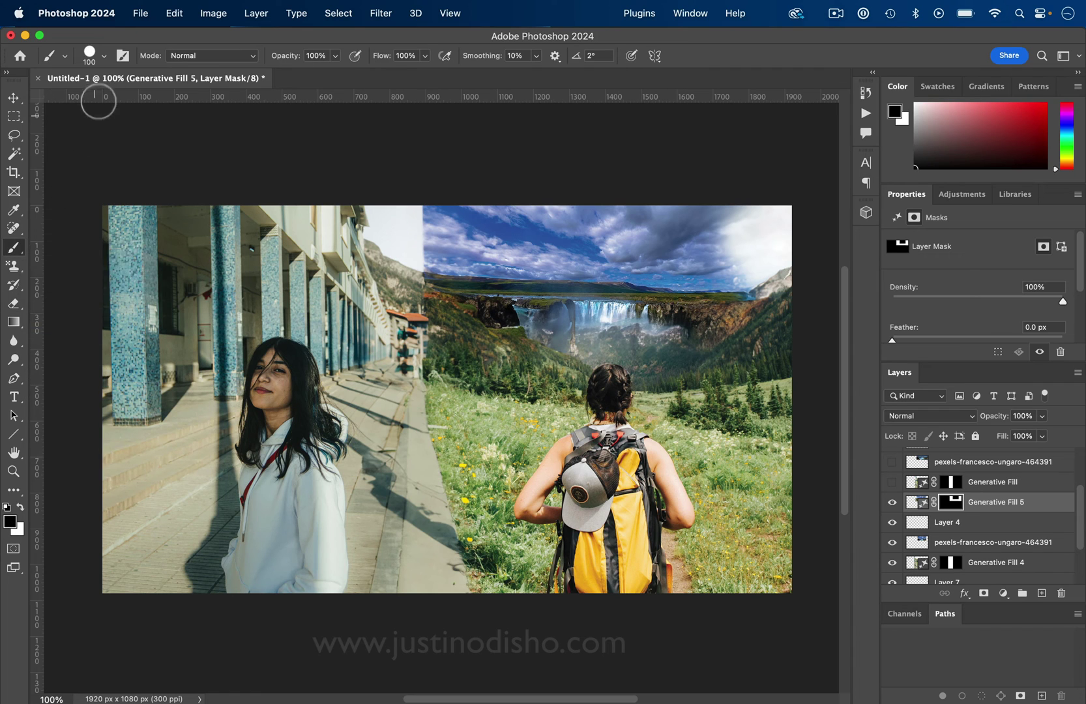
left_click(104, 56)
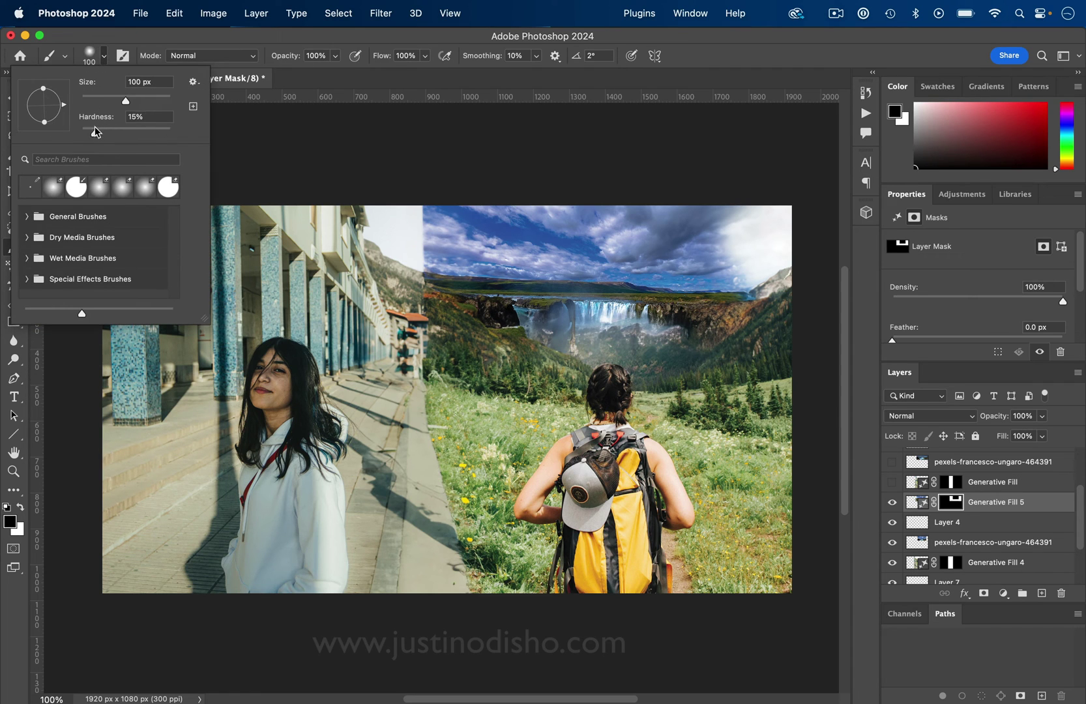
left_click(78, 131)
key("Return")
key("bracketright")
key("bracketright")
key("bracketright")
key("bracketright")
key("bracketright")
key("bracketright")
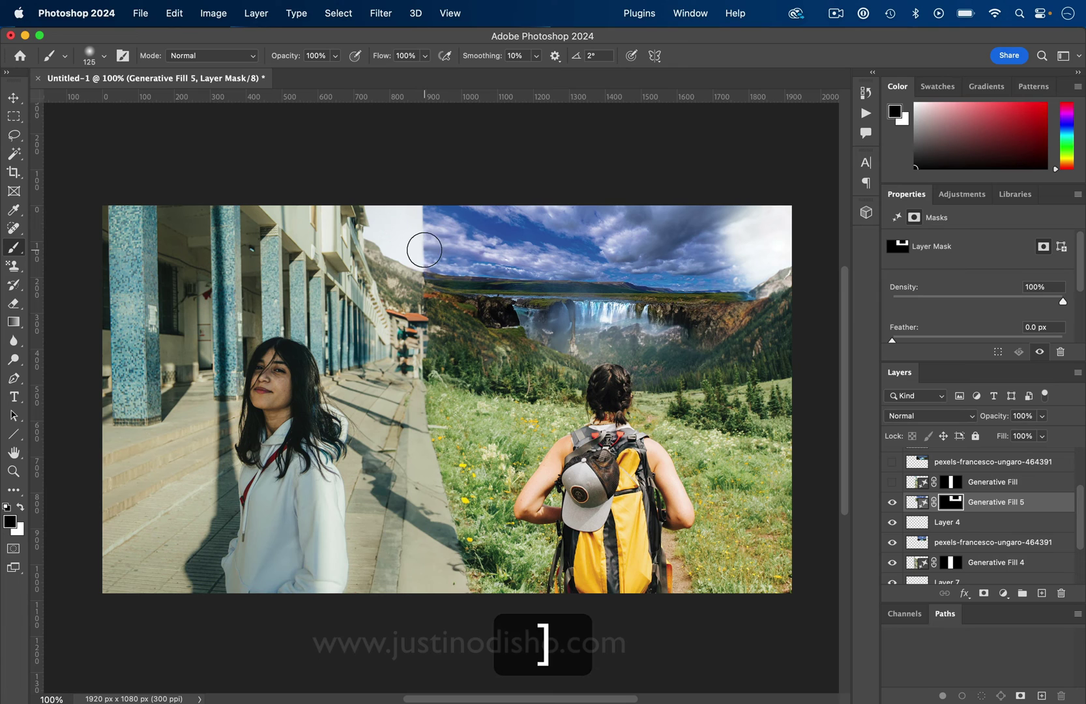
key("bracketleft")
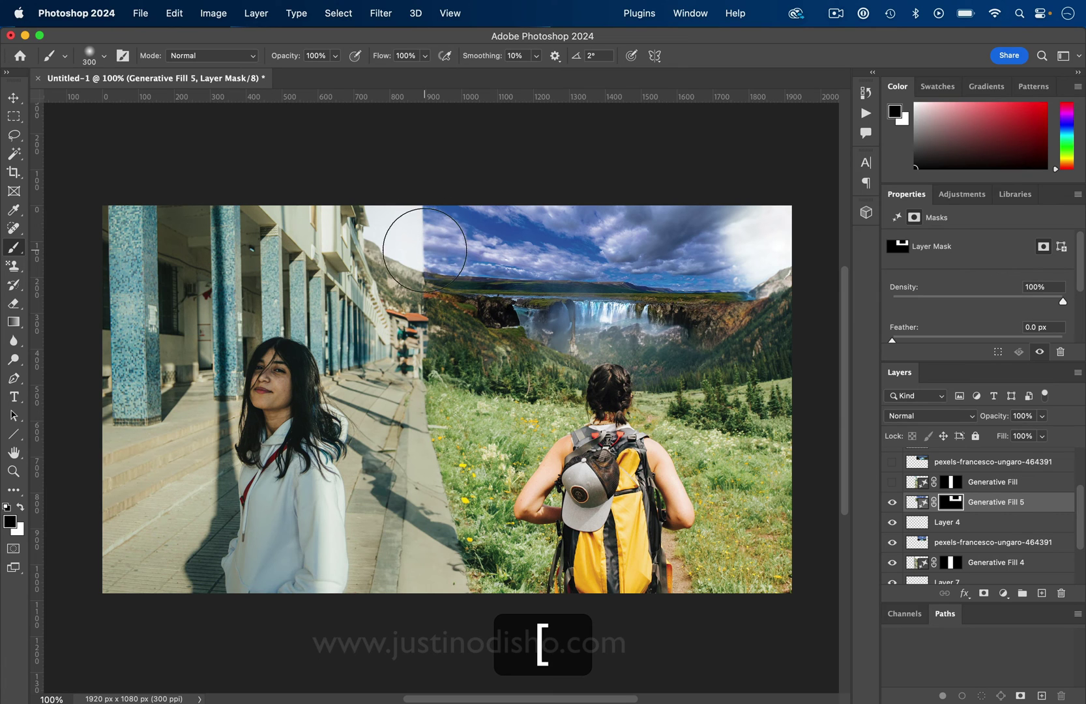
key("bracketright")
Step: Mask out the generated sky above the waterfall and along the right edge
left_click(433, 224)
mouse_move(434, 224)
left_mouse_down()
mouse_move(397, 255)
mouse_move(399, 245)
mouse_move(405, 255)
mouse_move(397, 225)
left_mouse_up()
mouse_move(816, 253)
left_mouse_down()
mouse_move(784, 259)
mouse_move(761, 230)
mouse_move(775, 215)
mouse_move(739, 215)
left_mouse_up()
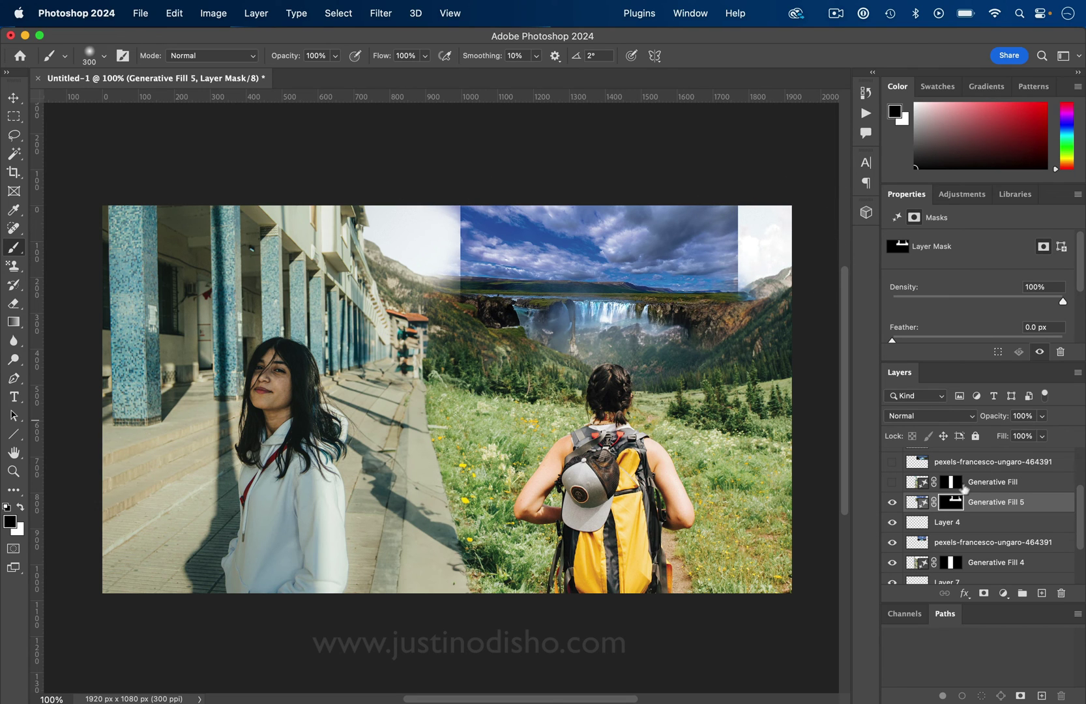
left_click(916, 541)
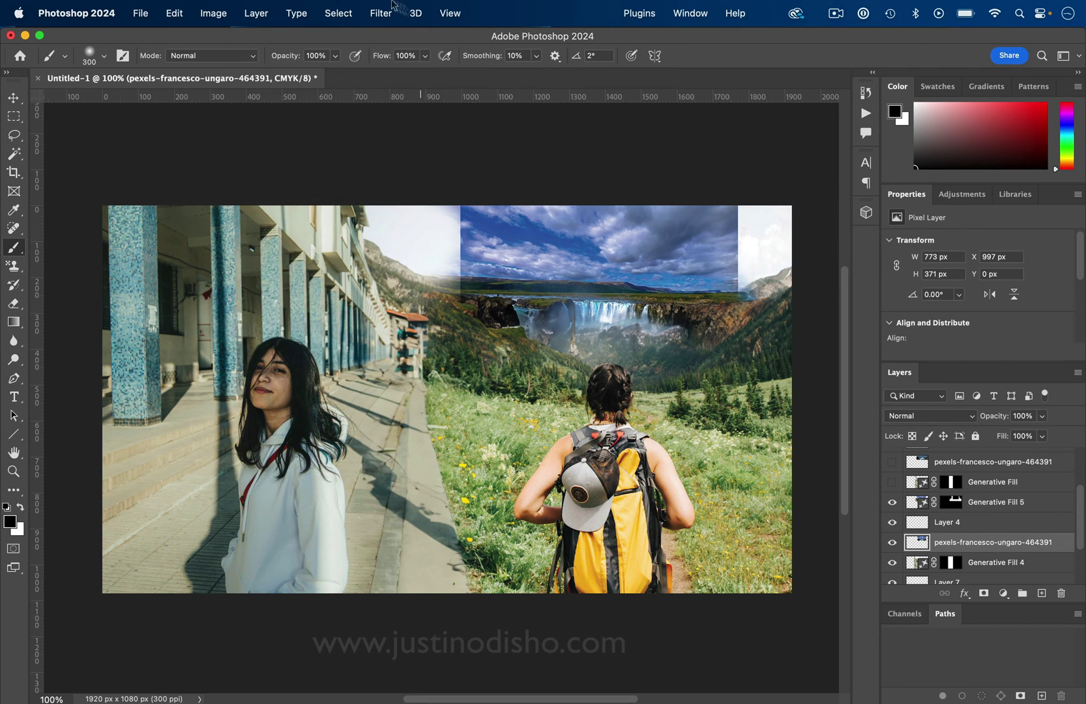
Step: Apply Layer Mask > Reveal All to Generative Fill 5
left_click(256, 13)
mouse_move(309, 237)
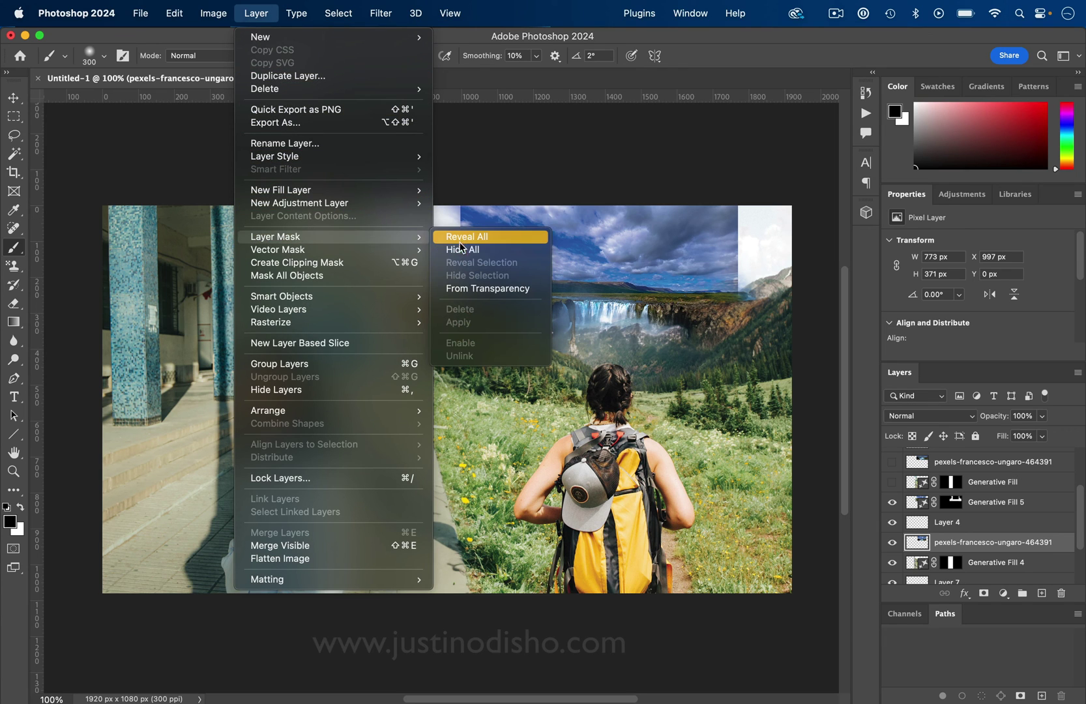
left_click(461, 242)
Step: Erase leftover Generative Fill 5 in the upper-right sky and over the slope by the building
key("e")
key("bracketleft")
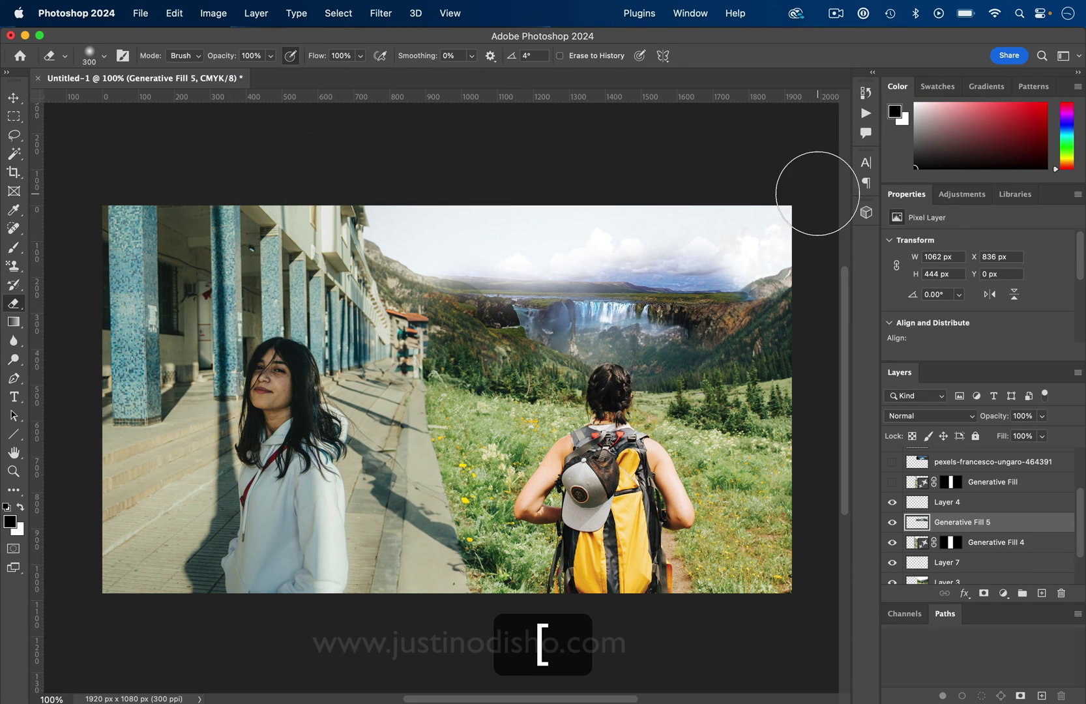
mouse_move(744, 232)
left_mouse_down()
mouse_move(663, 229)
mouse_move(730, 239)
mouse_move(690, 231)
mouse_move(701, 204)
left_mouse_up()
left_click(892, 522)
left_click(892, 523)
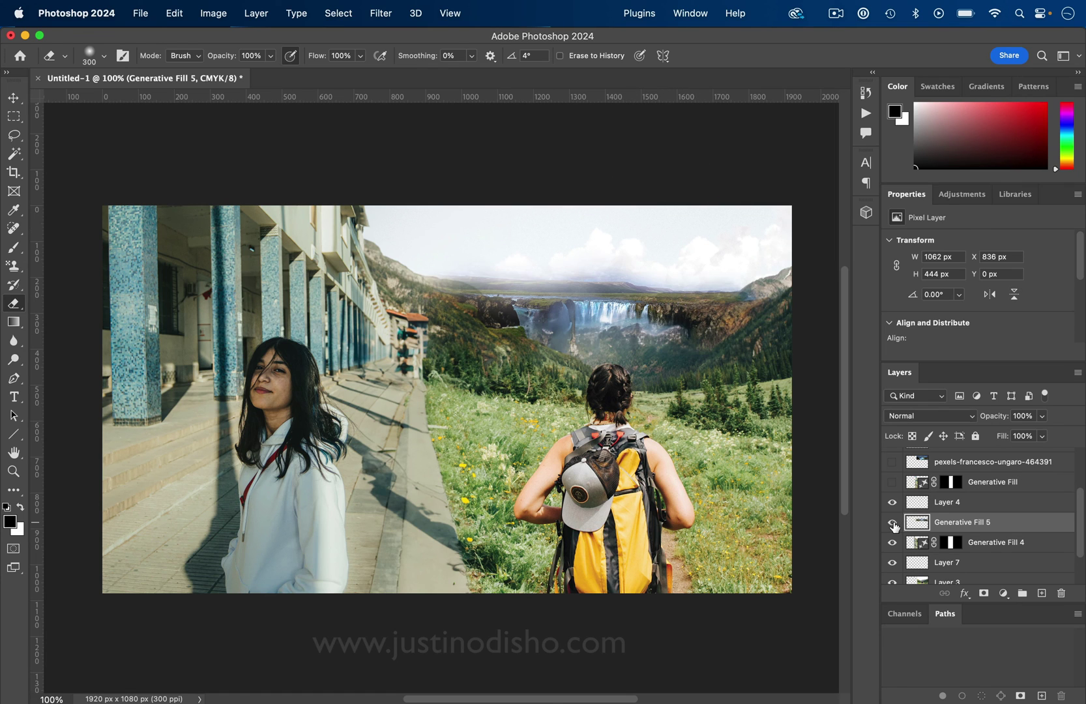
mouse_move(390, 372)
left_mouse_down()
mouse_move(399, 318)
mouse_move(446, 393)
mouse_move(424, 375)
left_mouse_up()
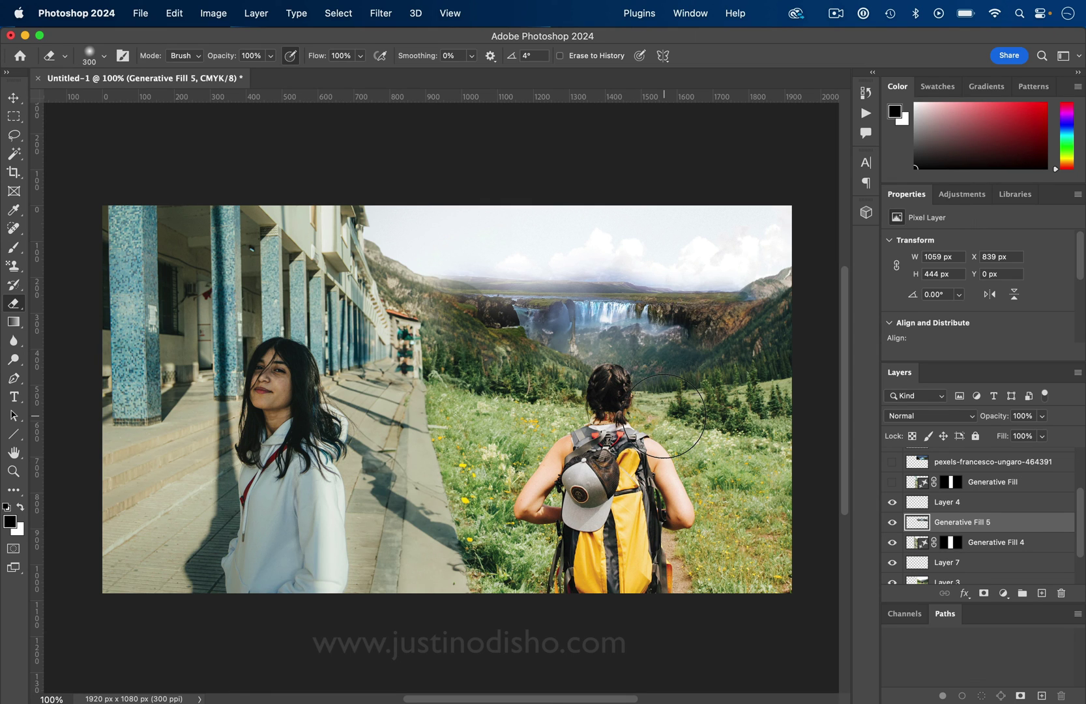
Step: Scroll up three notches in preparation for the Warming Filter (81) photo filter adjustment
scroll(412, 522, "up", 5)
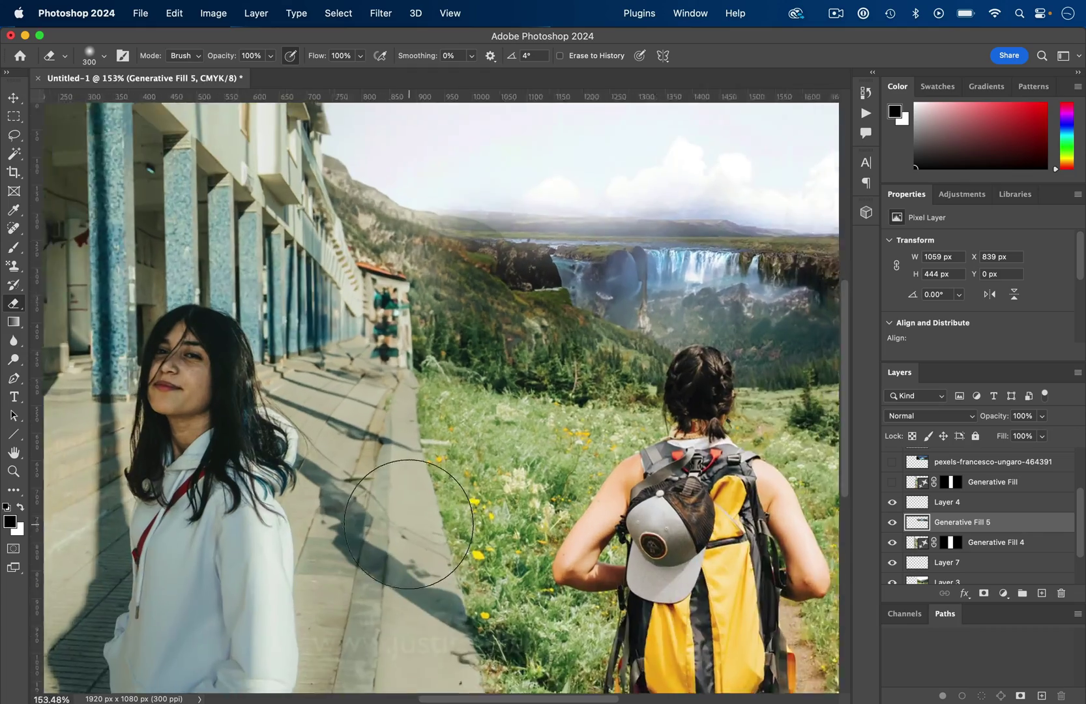